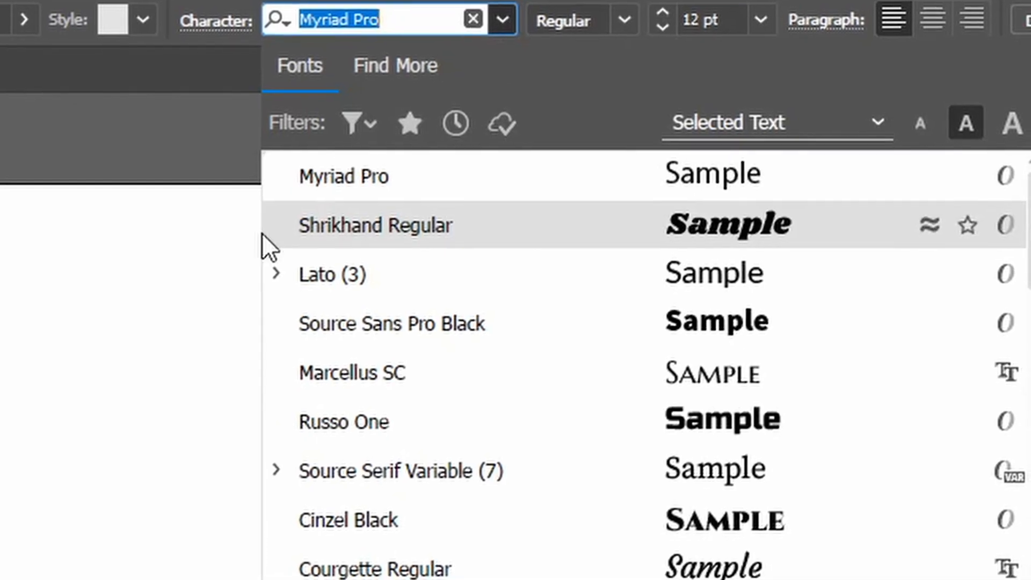
Place a point text in Shrikhand Regular at 180 pt and move it to the middle of the artboard
left_click(676, 239)
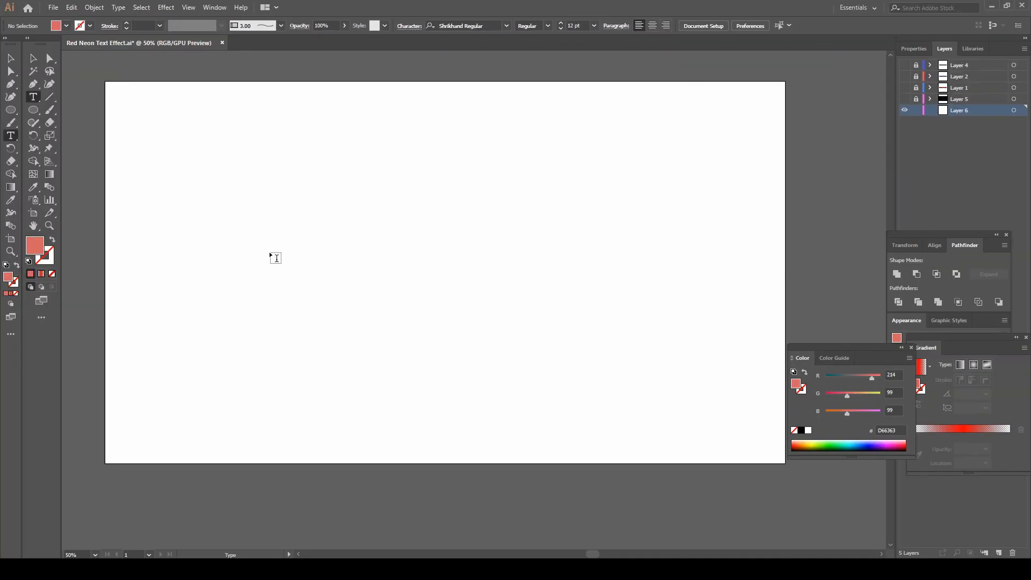
left_click(270, 253)
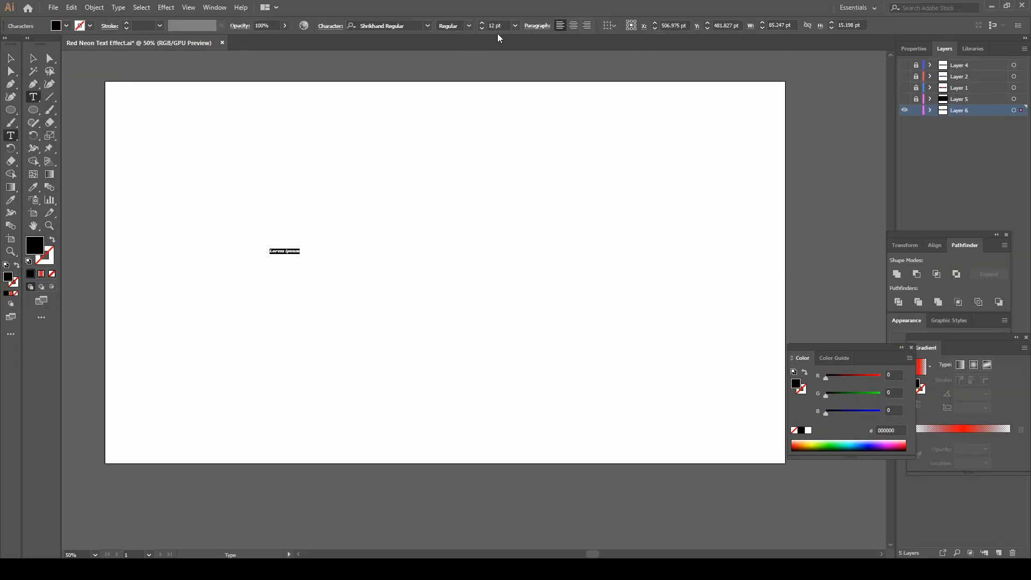
left_click(482, 24)
left_click_drag(484, 23, 484, 24)
left_click(33, 58)
left_click_drag(547, 241, 511, 267)
Replace the placeholder text with "Content Crown" and shift it so it sits centered on the artboard
double_click(367, 269)
left_click_drag(231, 267, 678, 267)
type("Con")
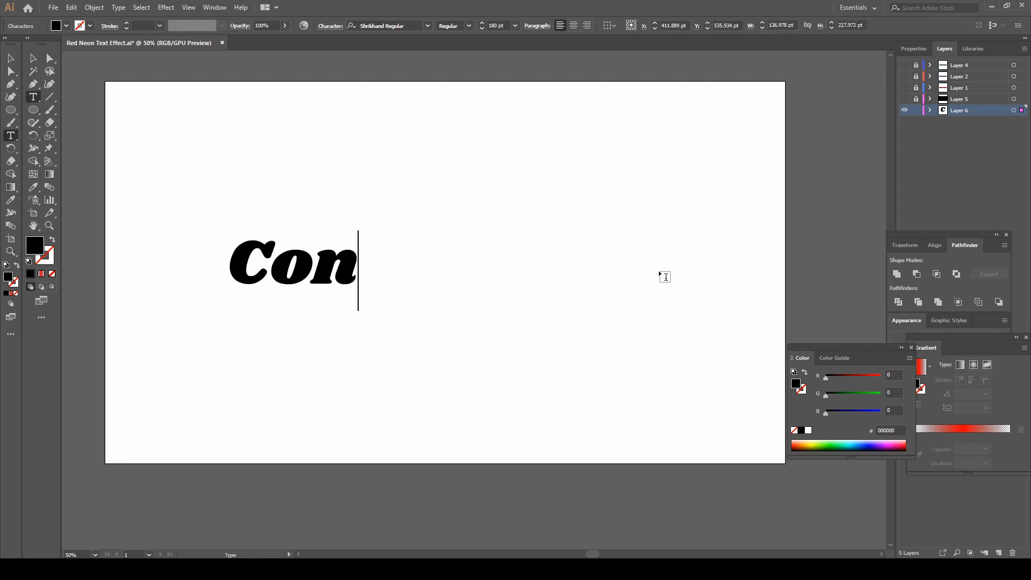
type("tent Crown")
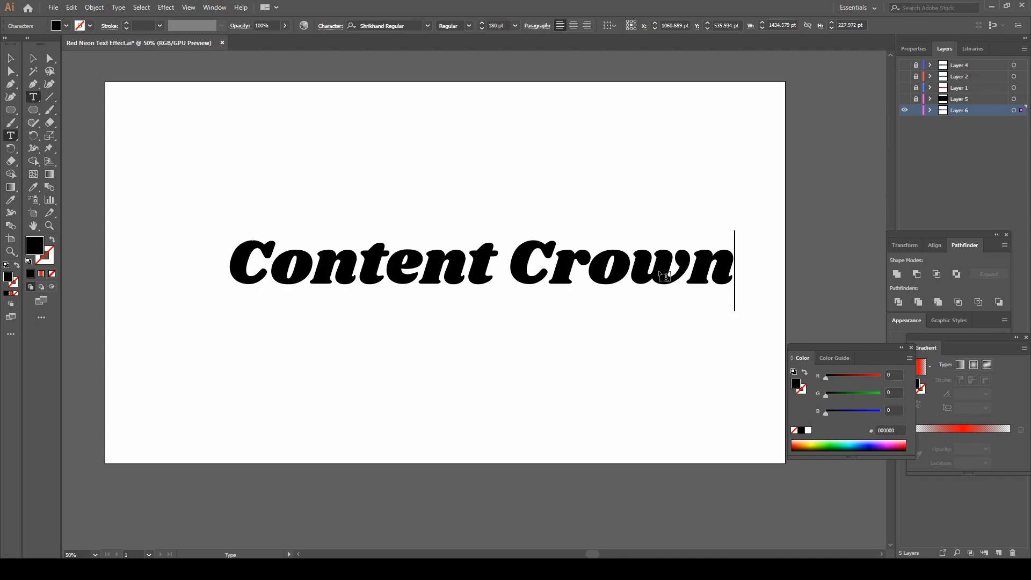
left_click(30, 57)
left_click_drag(548, 276, 524, 275)
left_click(530, 272)
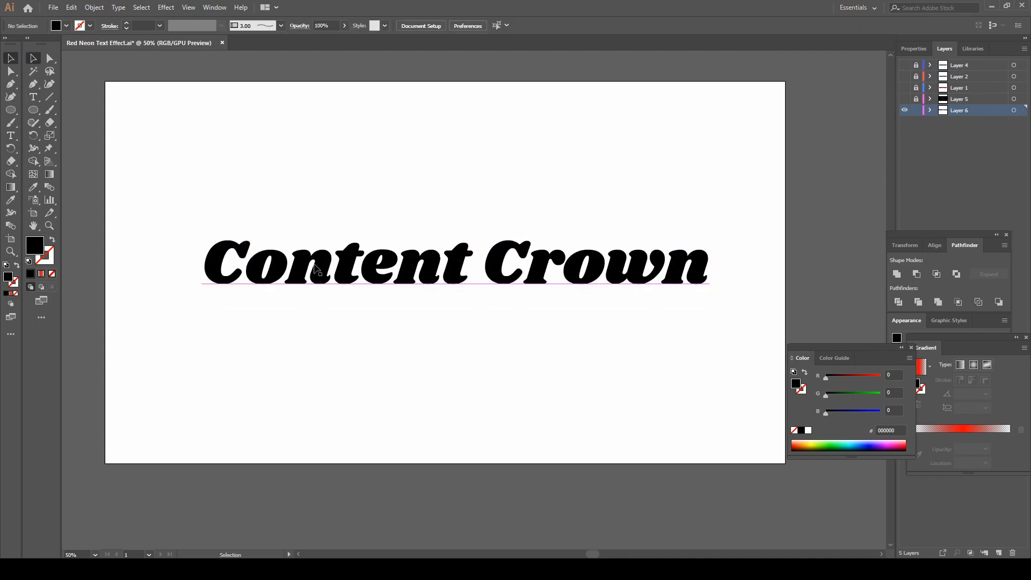
Give the "Content Crown" text a red stroke of 5 pt
right_click(465, 266)
left_click(913, 49)
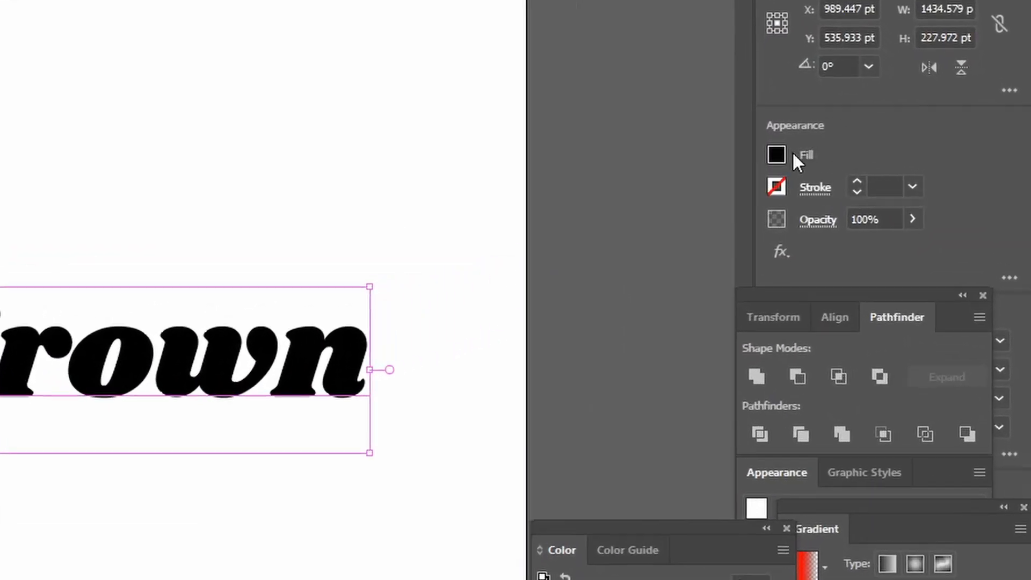
left_click(777, 187)
left_click(601, 267)
left_click(790, 183)
left_click(790, 183)
left_click(790, 183)
left_click(790, 183)
left_click(789, 183)
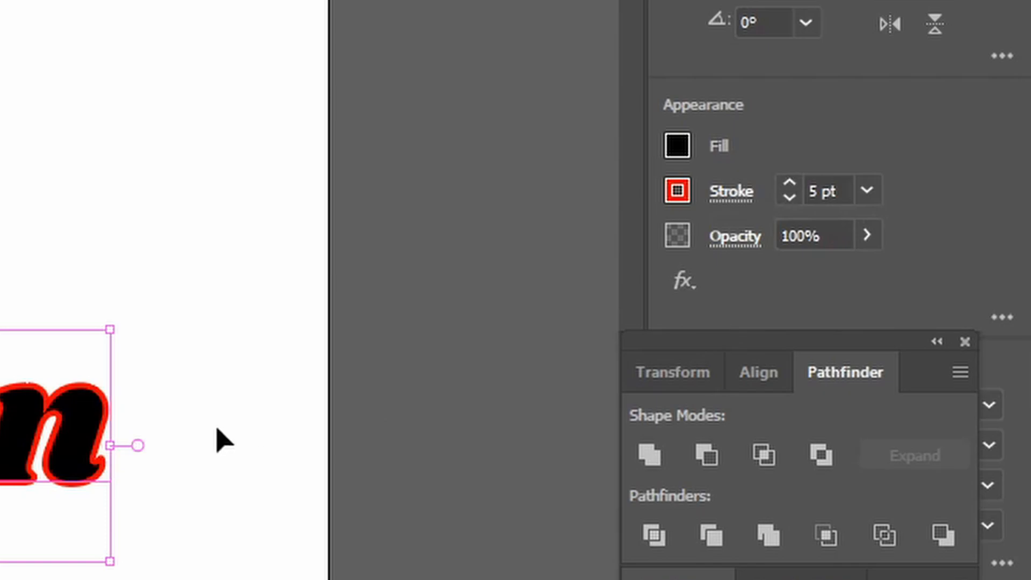
Remove the text's fill so only its stroke is drawn
left_click(676, 145)
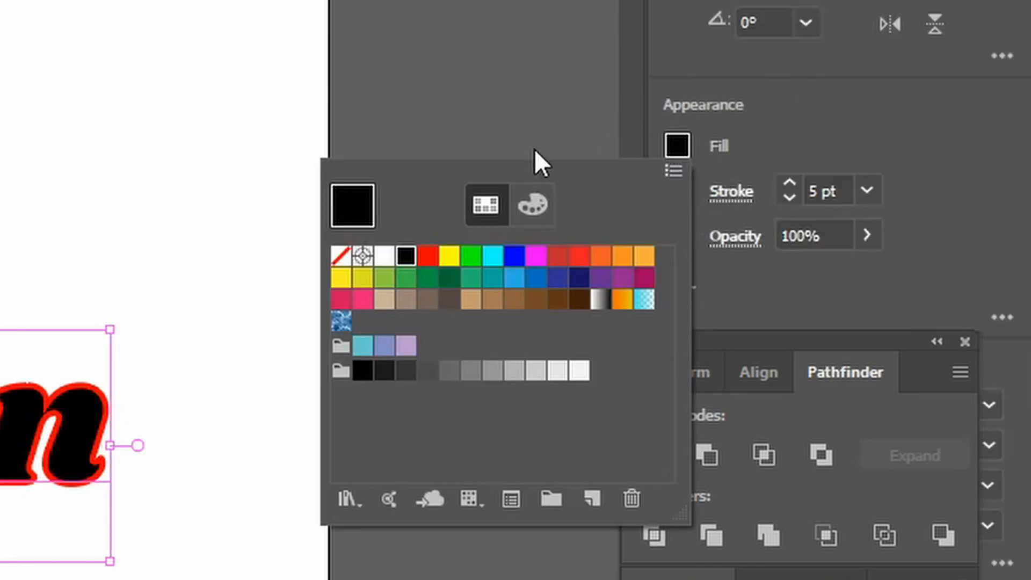
left_click(340, 258)
left_click(283, 286)
left_click(283, 286)
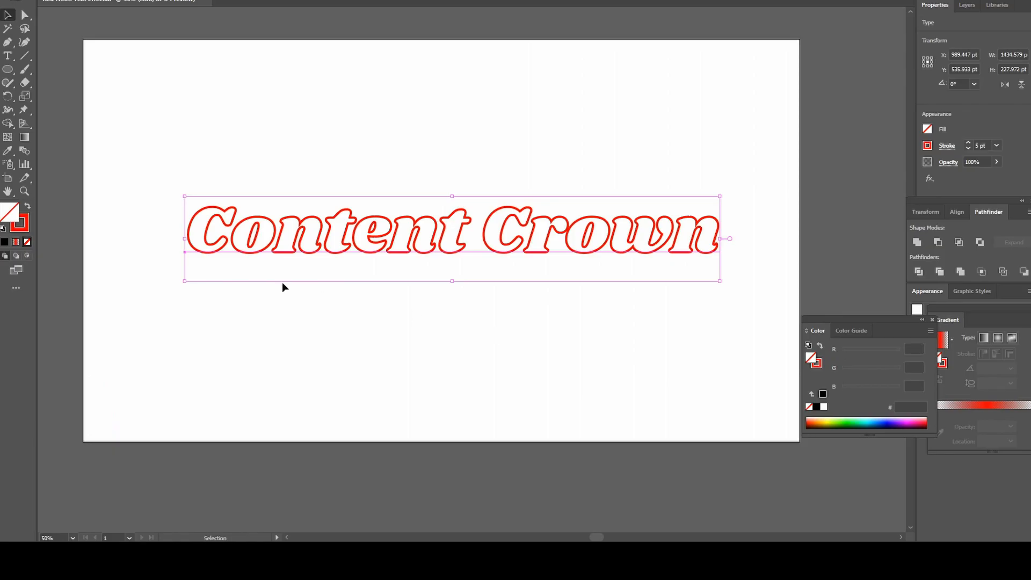
left_click(284, 286)
Add a new layer below Layer 6, naming Layer 6 "Text" and the new layer "Background"
left_click(967, 5)
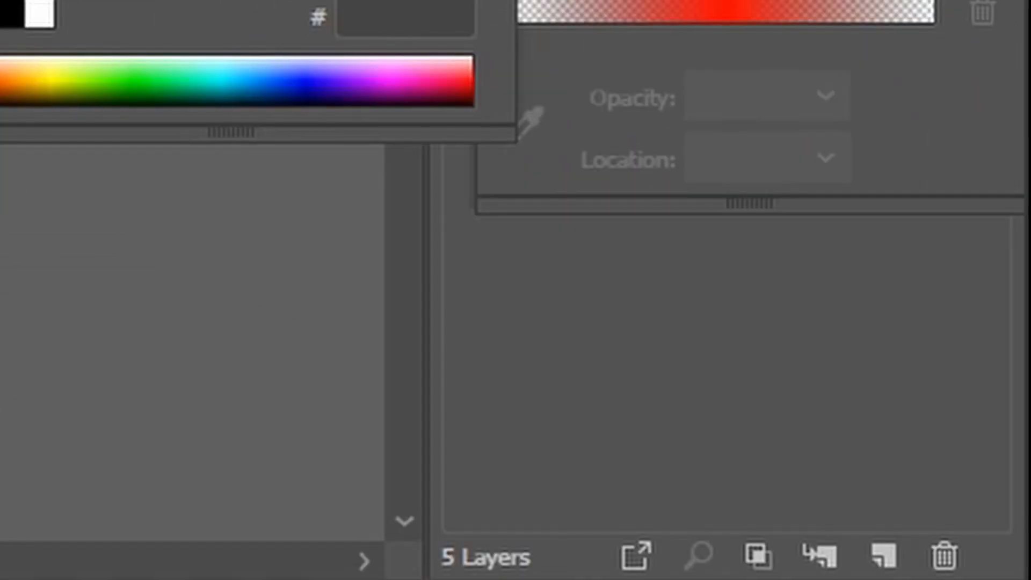
left_click(893, 560)
left_click_drag(376, 356, 370, 423)
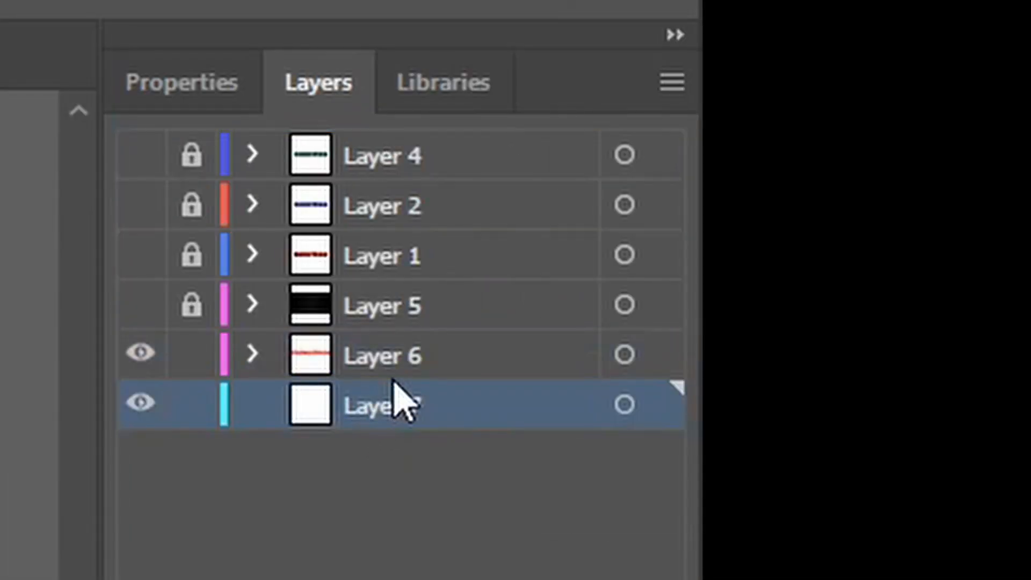
double_click(398, 351)
type("Text")
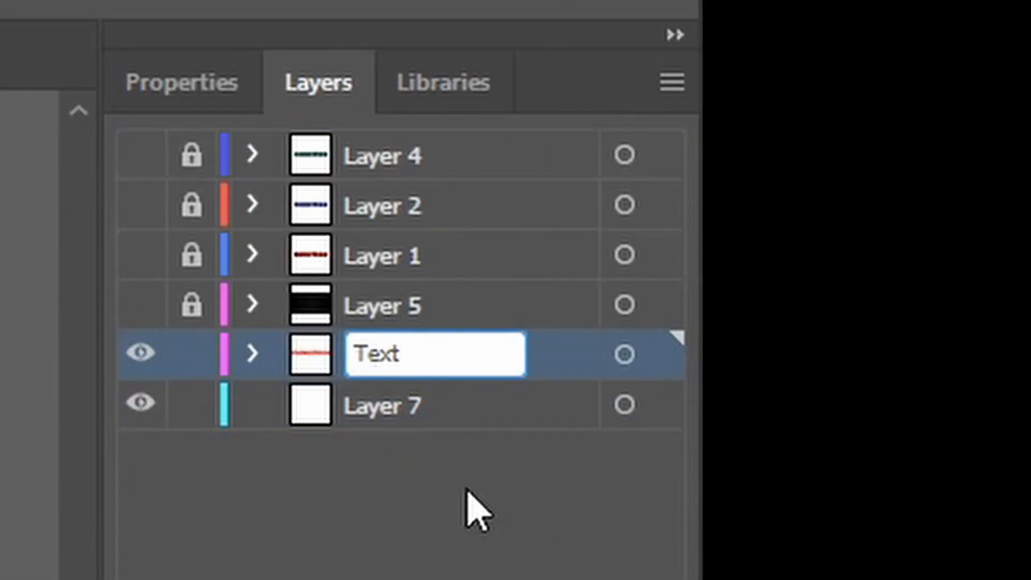
double_click(396, 389)
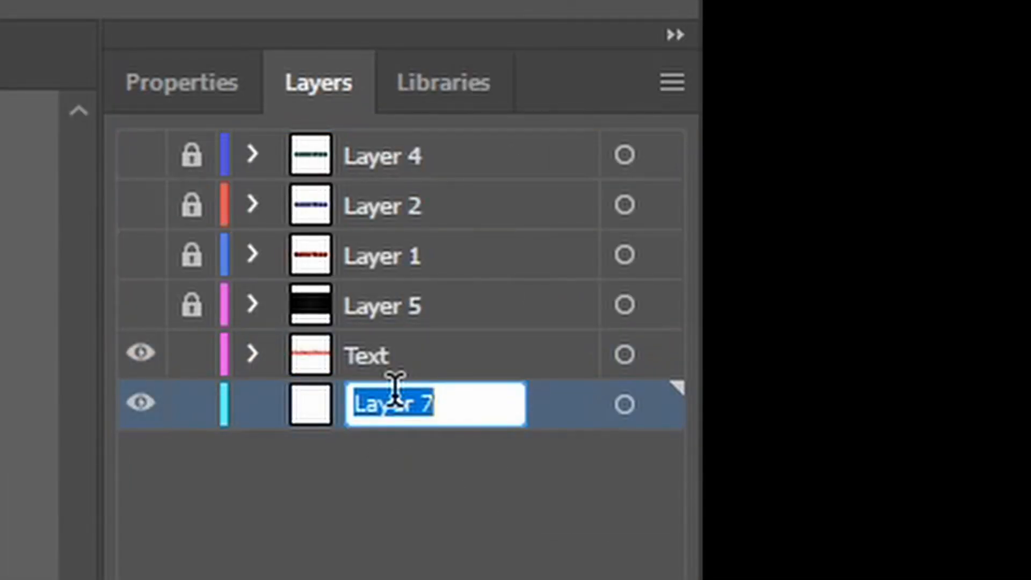
type("Background")
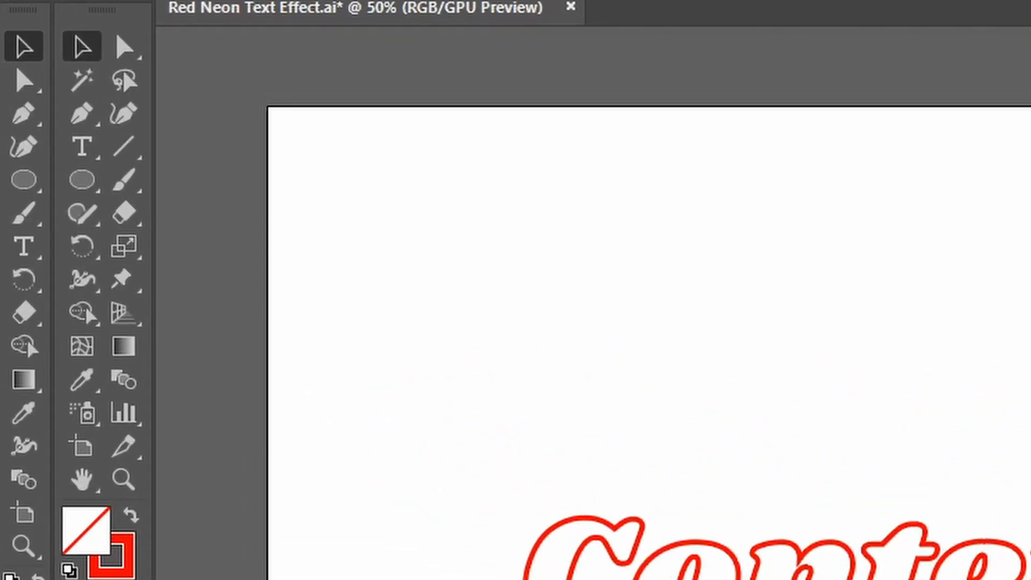
Draw a 1920 x 1080 pt rectangle covering the artboard on the Background layer and fill it with black 000000
left_click(88, 189)
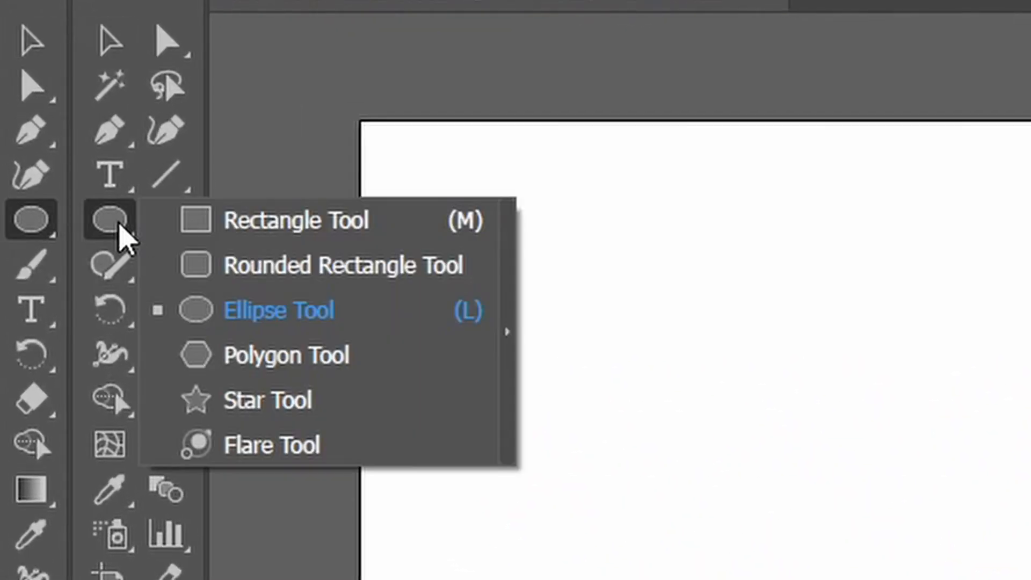
left_click(286, 193)
left_click_drag(356, 116, 1030, 579)
left_click(53, 240)
double_click(32, 246)
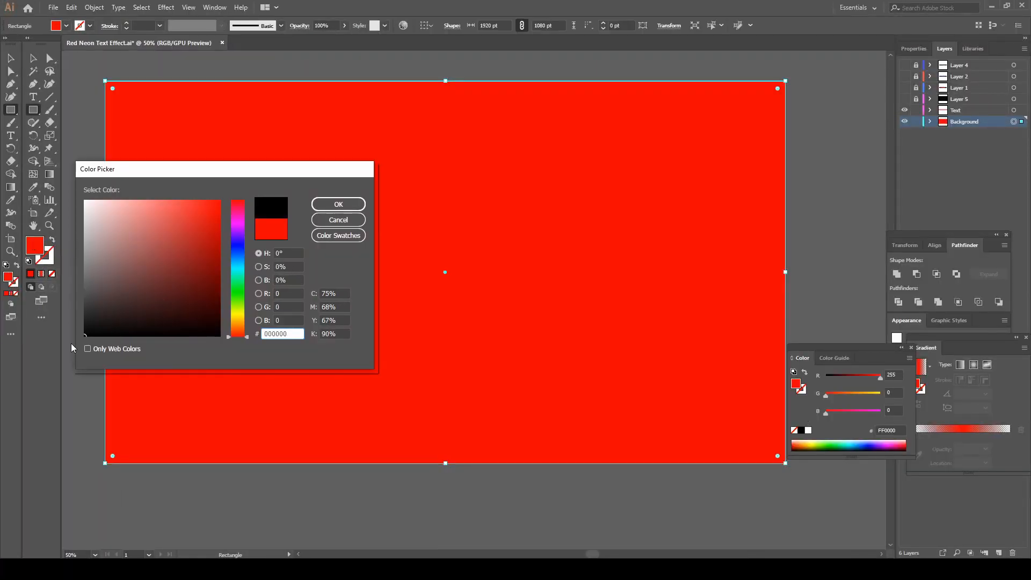
left_click(338, 205)
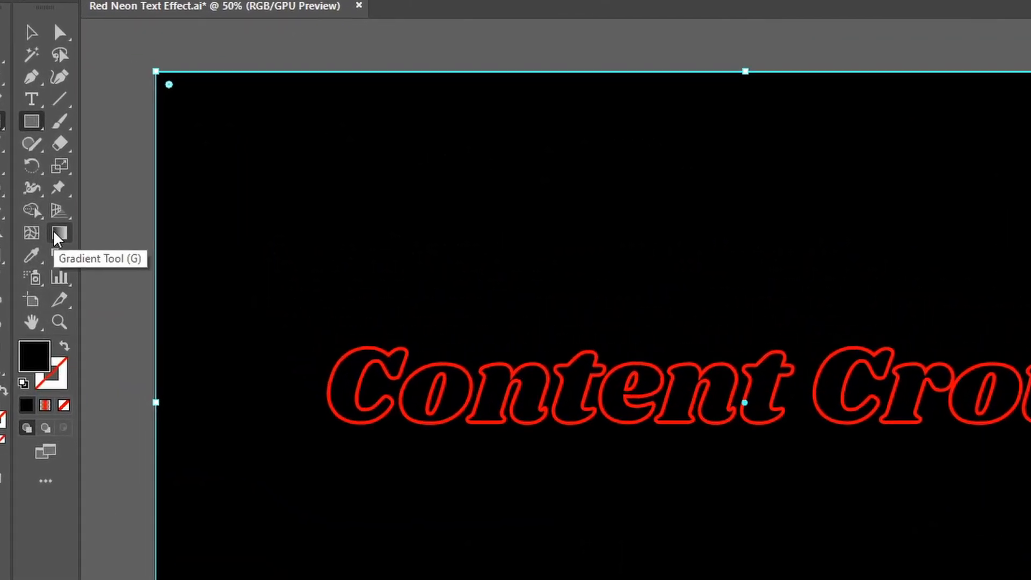
Apply a linear gradient fill to the background rectangle and bring up the gradient settings
left_click(48, 176)
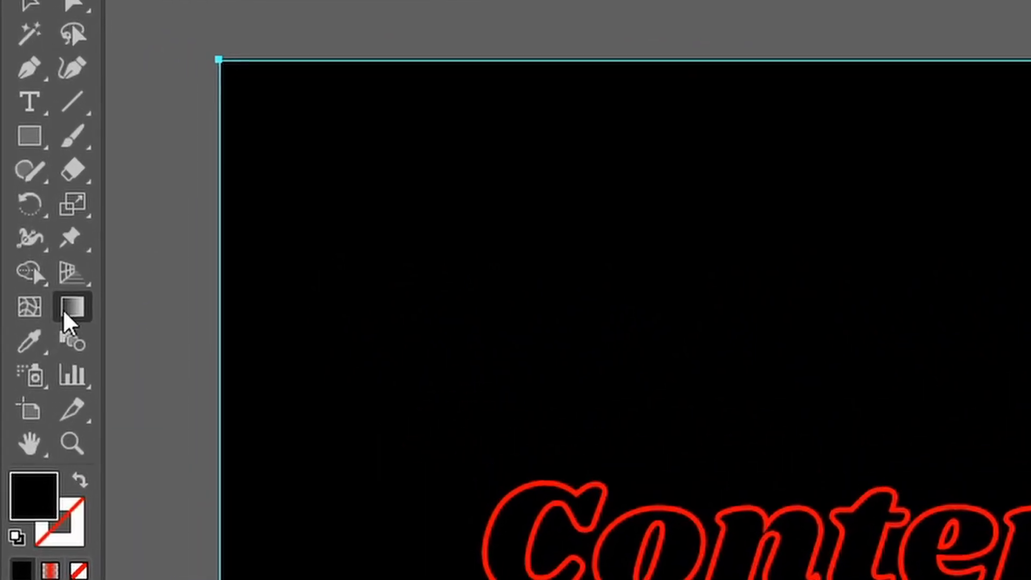
left_click(507, 312)
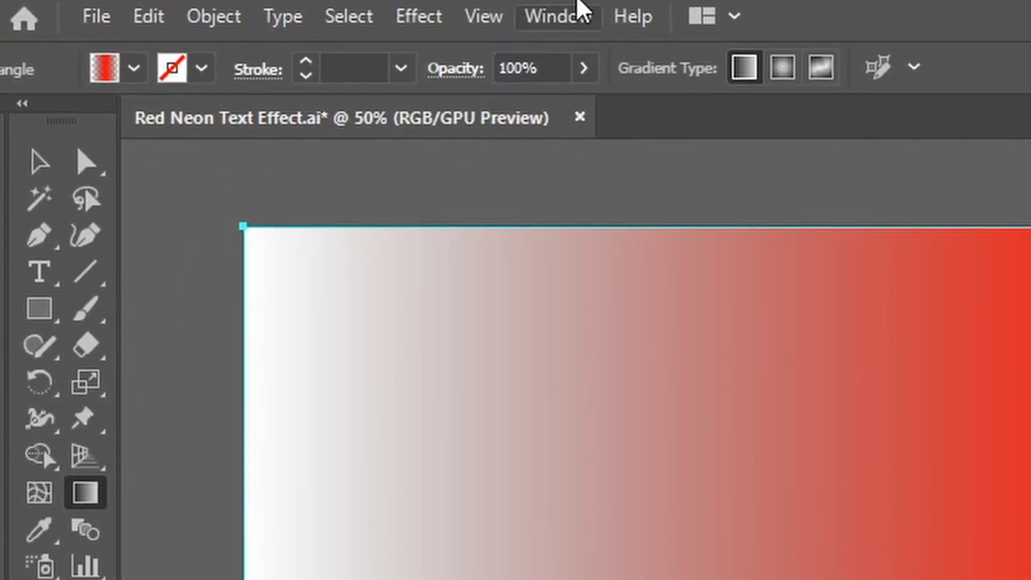
left_click(579, 6)
left_click(371, 352)
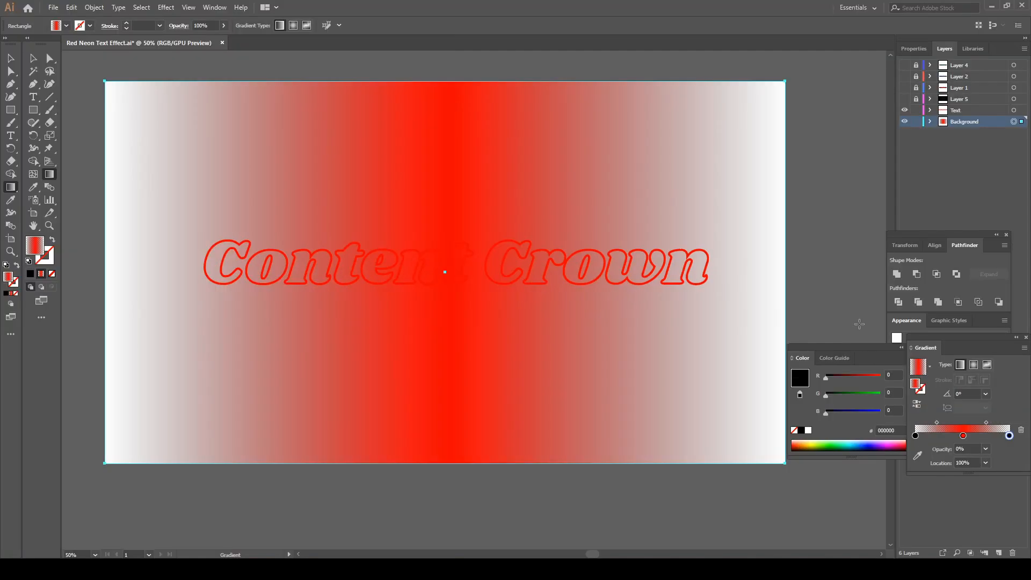
Change the gradient's middle color stop to the dark grey swatch R=26 G=26 B=26
left_click_drag(988, 341, 643, 390)
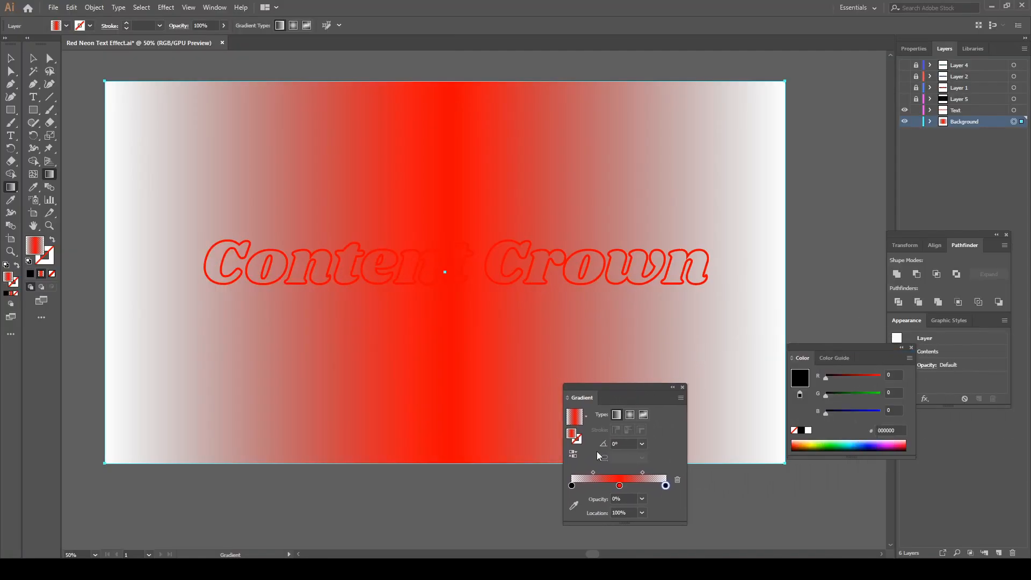
double_click(620, 486)
left_click(545, 441)
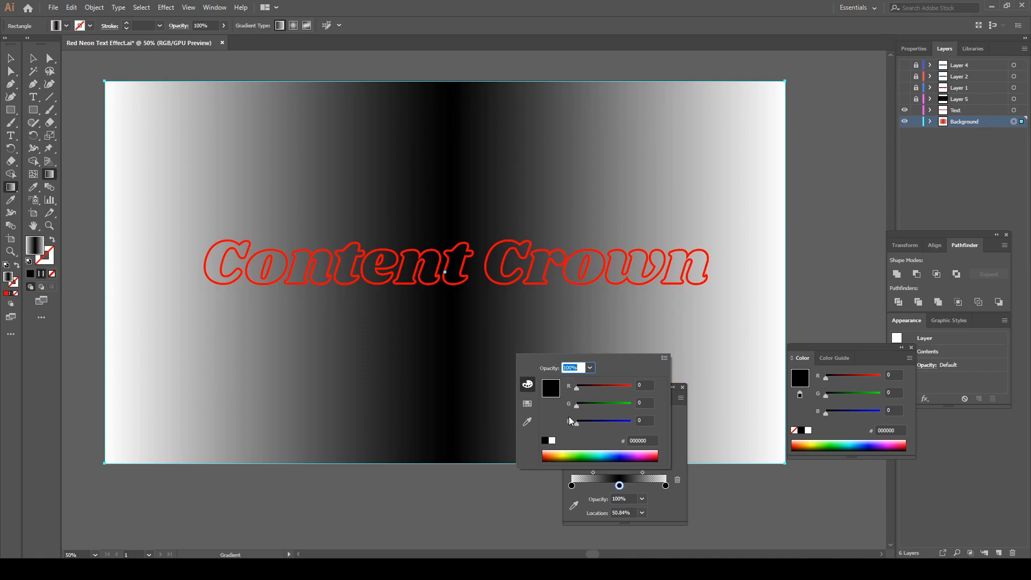
left_click(534, 411)
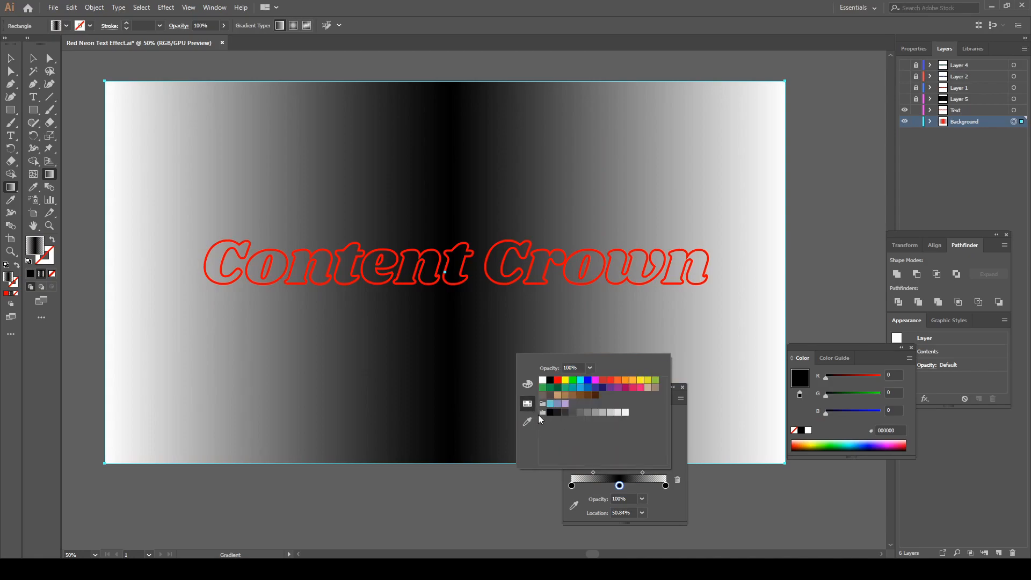
left_click(558, 412)
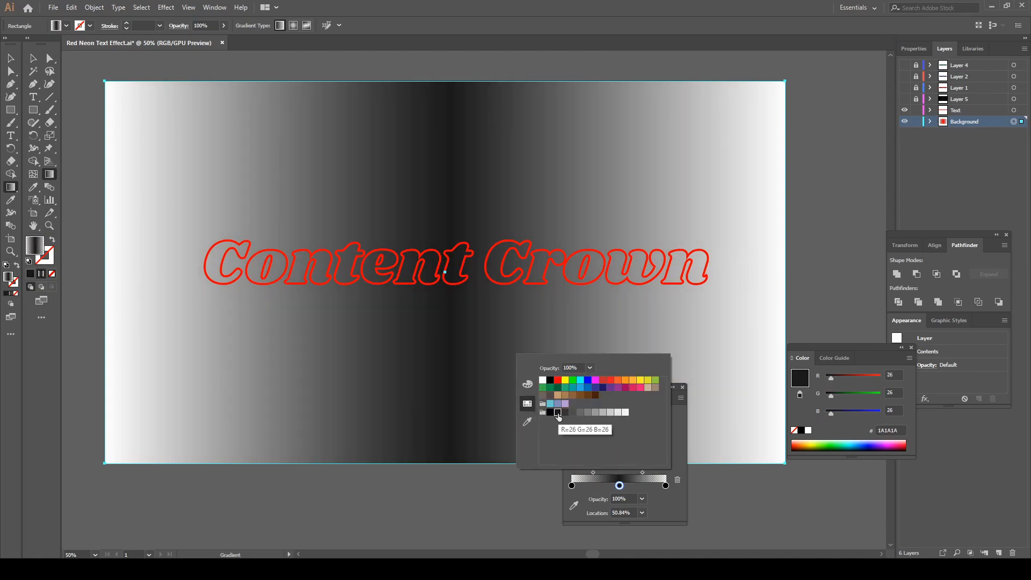
left_click(679, 428)
Set the opacity of both black end stops of the gradient to 100%
double_click(572, 486)
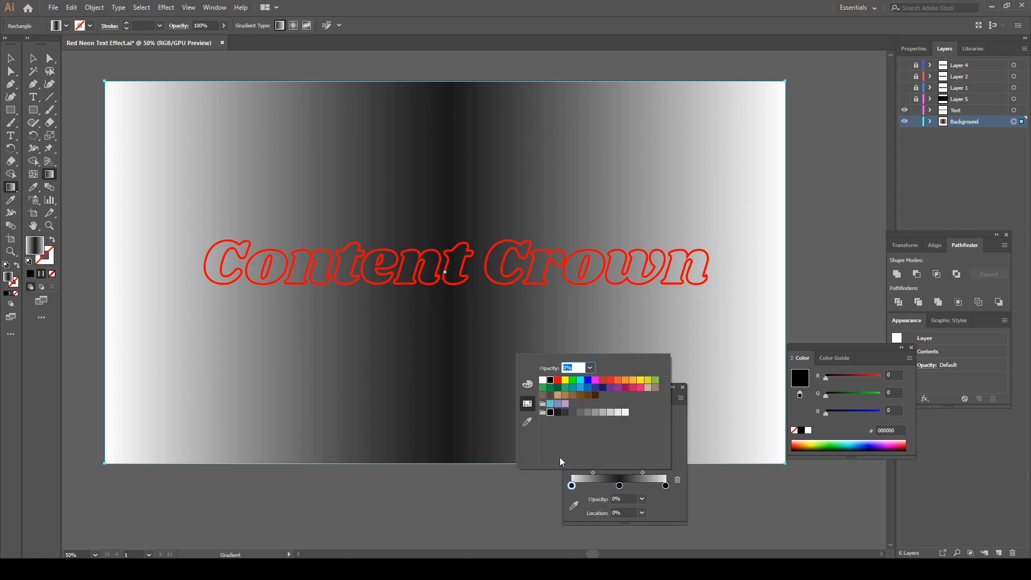
left_click(604, 496)
left_click(665, 485)
double_click(666, 486)
left_click(590, 368)
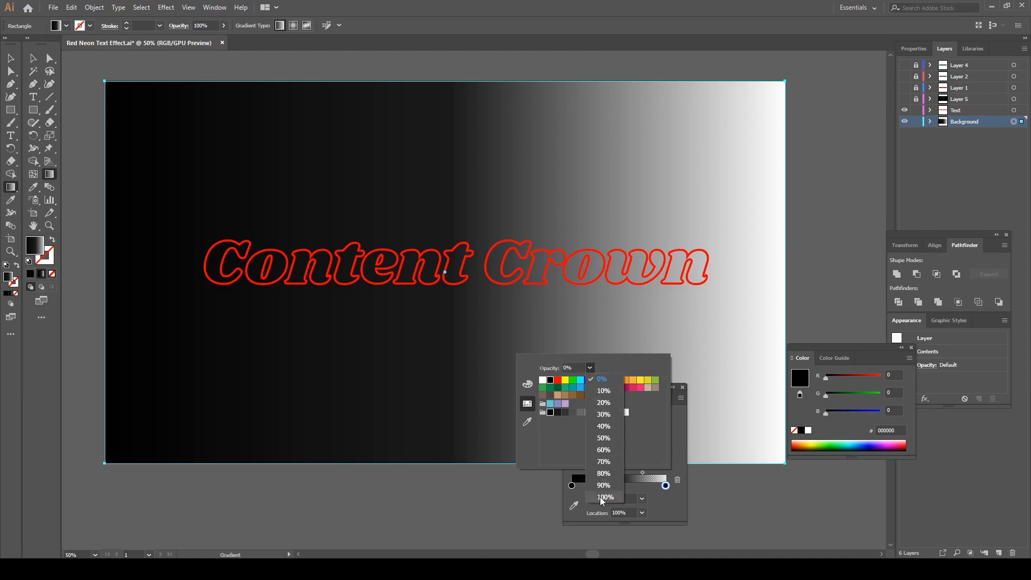
left_click(606, 497)
left_click(666, 504)
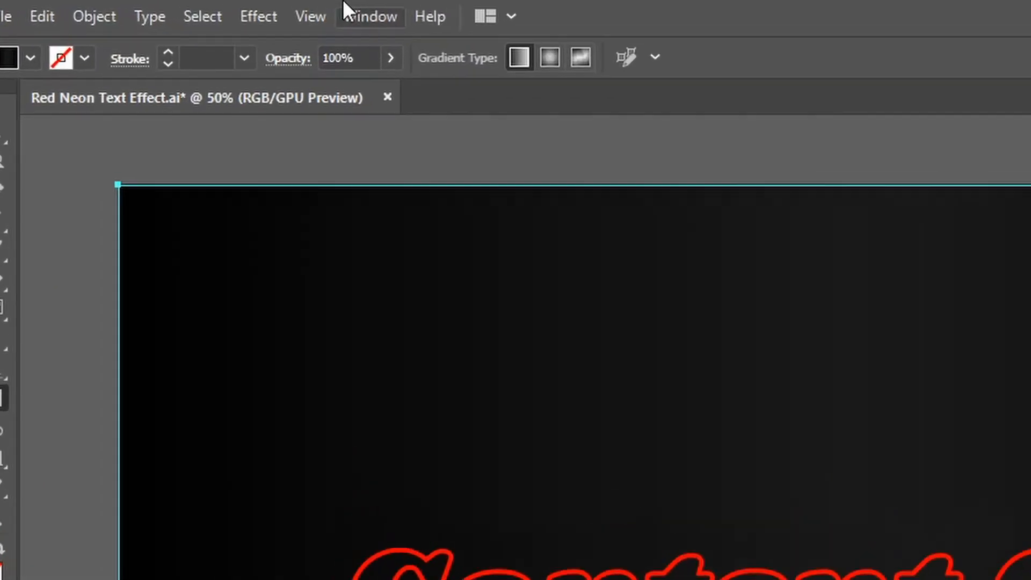
Apply the Craquelure texture from the Effect Gallery to the background rectangle and adjust its crack spacing
left_click(166, 7)
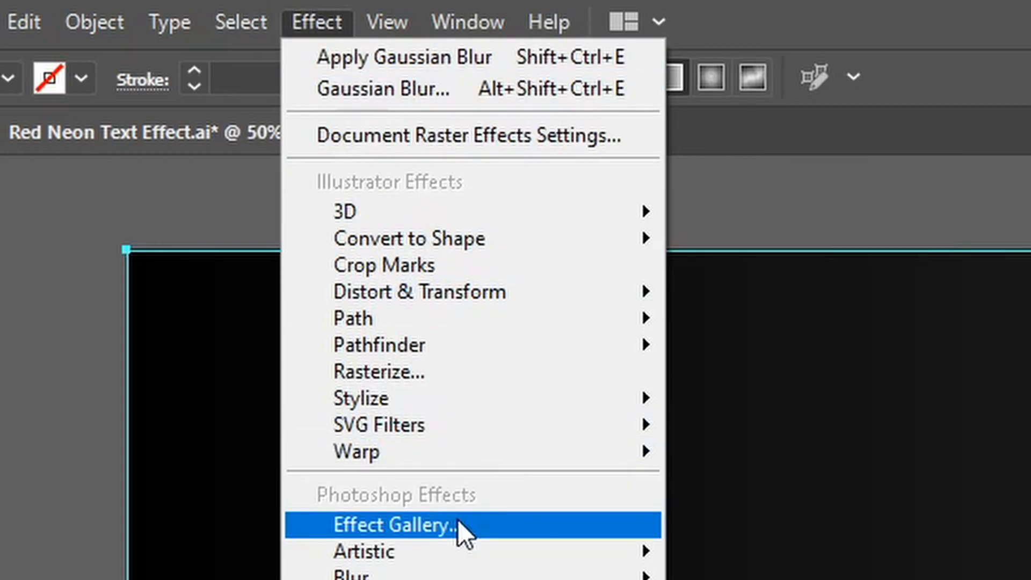
left_click(460, 527)
scroll(499, 235, "down", 1)
key("ctrl")
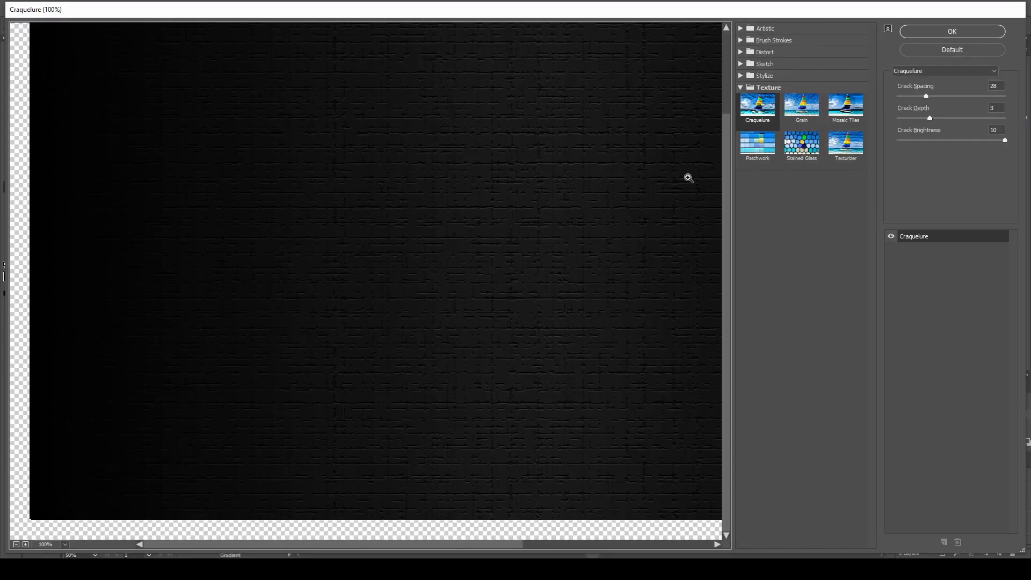
scroll(530, 216, "up", 1)
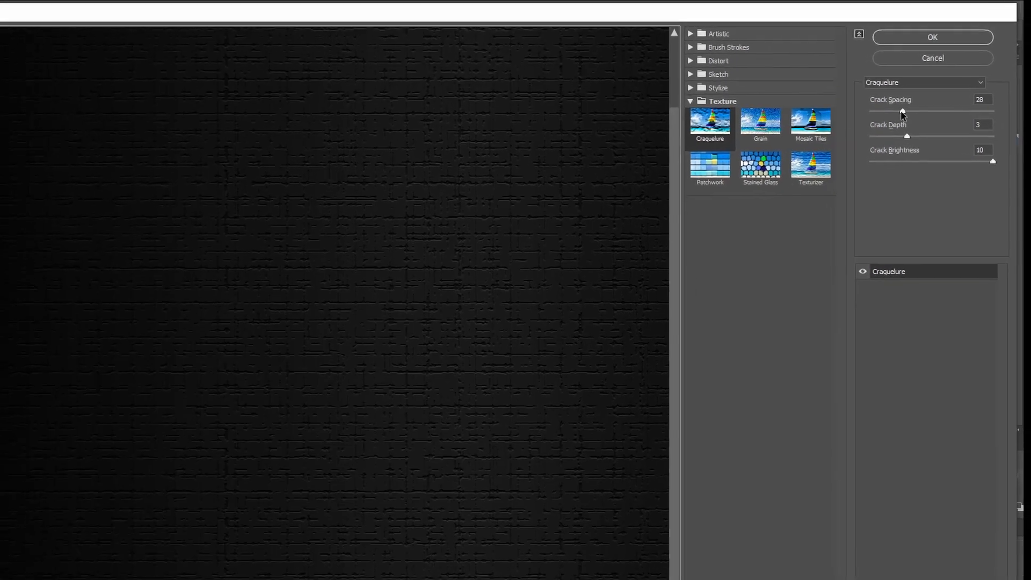
left_click_drag(903, 112, 883, 144)
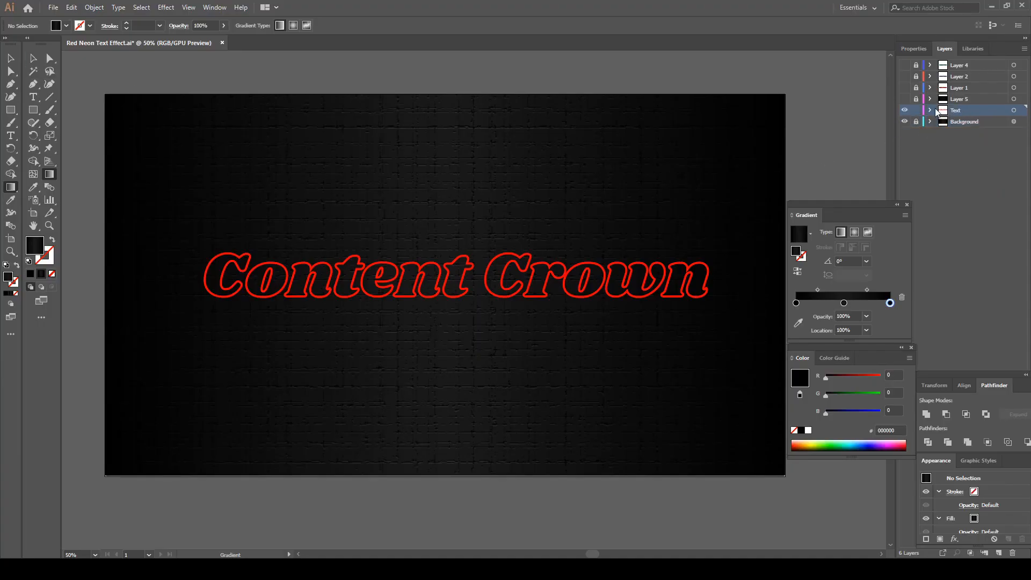
Convert the "Content Crown" text on the Text layer to outlines and deselect it
left_click(1014, 110)
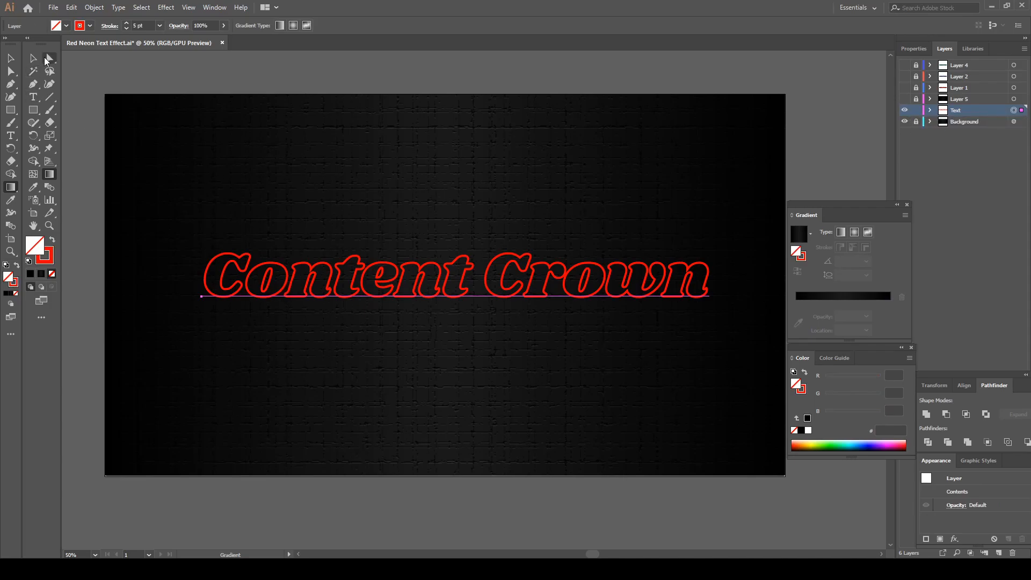
left_click(47, 61)
right_click(422, 284)
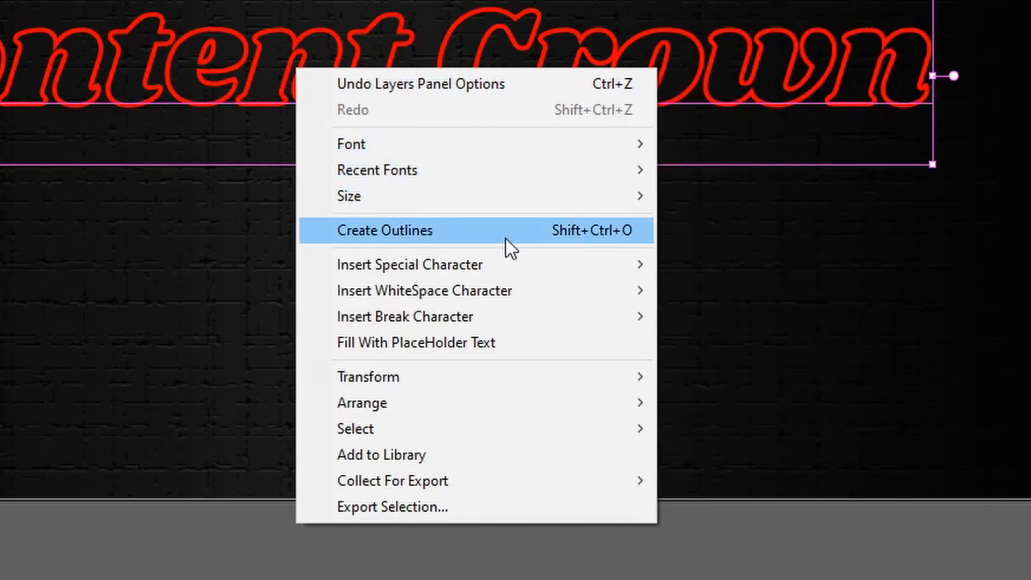
left_click(489, 239)
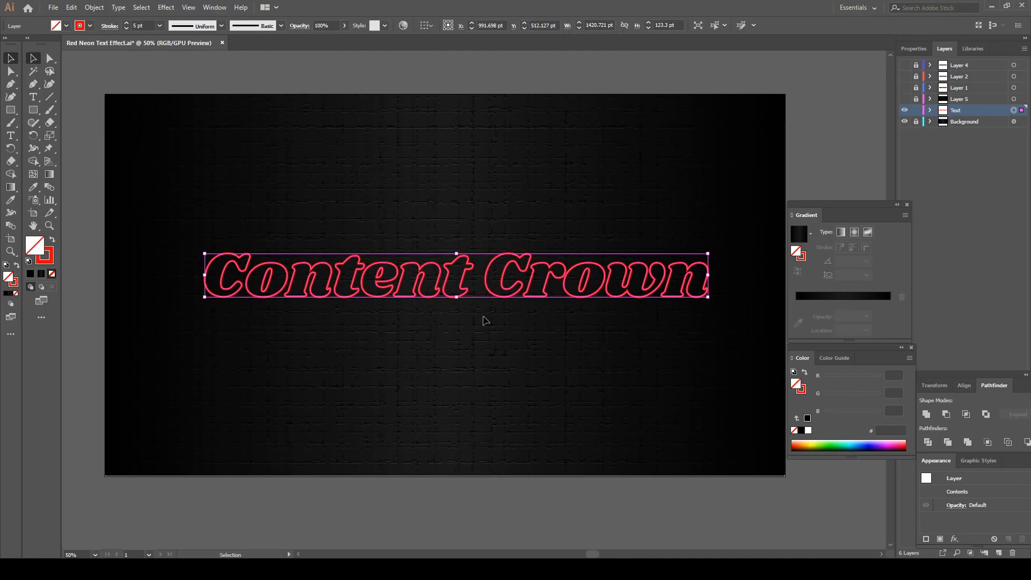
left_click(486, 320)
Convert the strokes of the "Content Crown" outlined text to filled shapes with Outline Stroke and deselect it
left_click(463, 285)
scroll(211, 278, "up", 4)
scroll(355, 254, "up", 1)
left_click(94, 6)
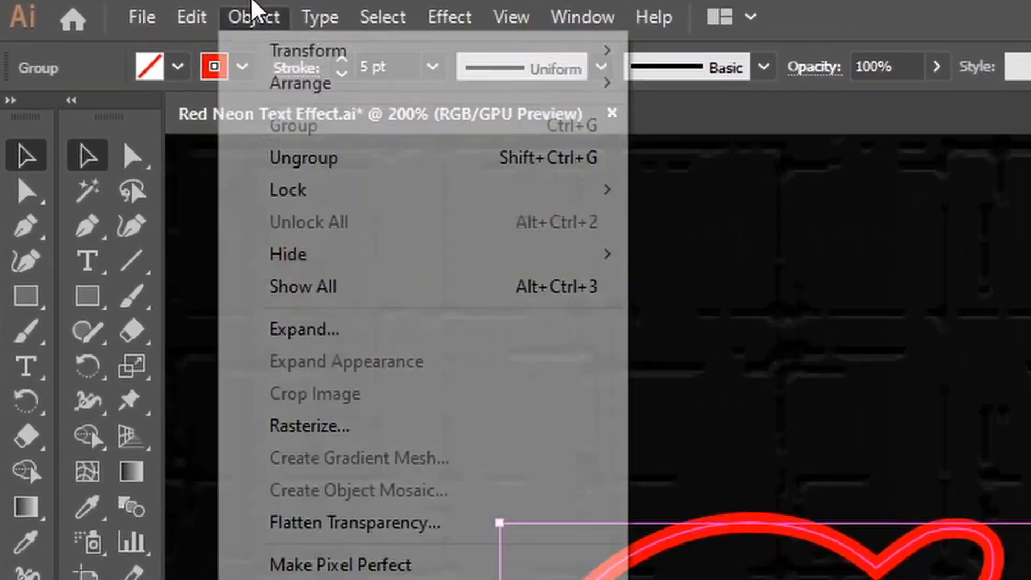
mouse_move(525, 490)
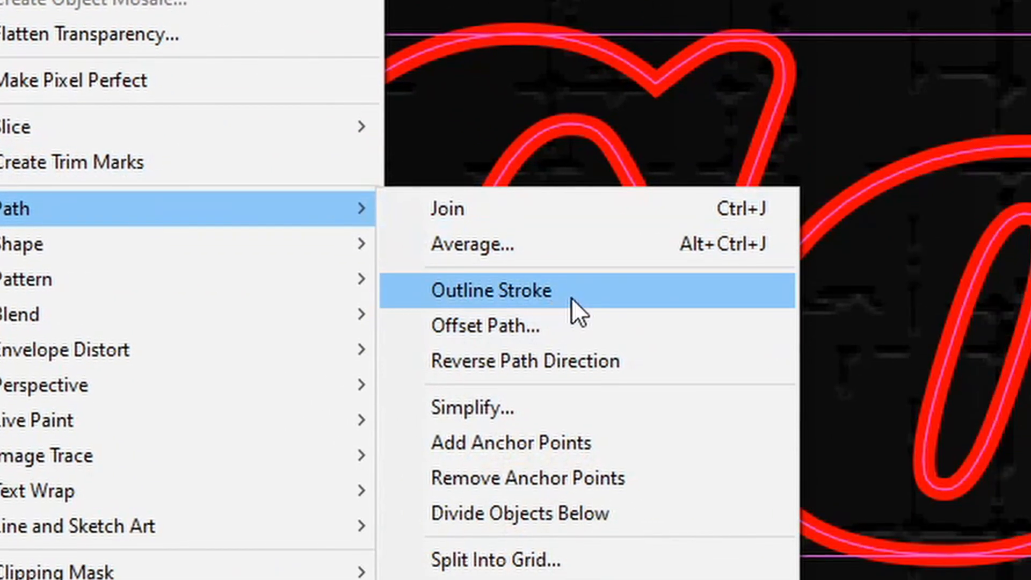
left_click(618, 349)
key("ctrl+shift+a")
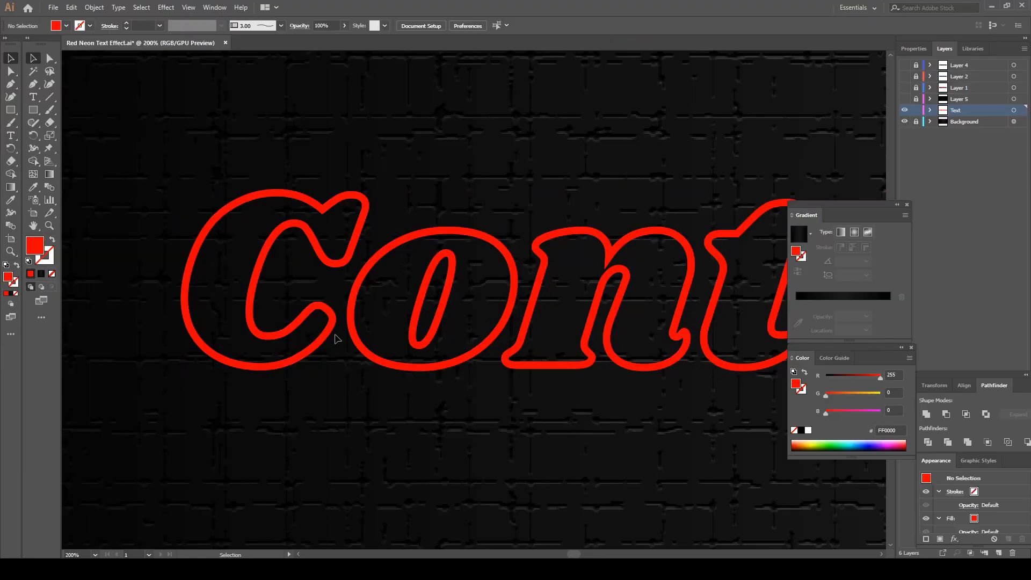
Select only the letter C's compound path, enable Draw Inside mode for it, and clear the selection
left_click(326, 320)
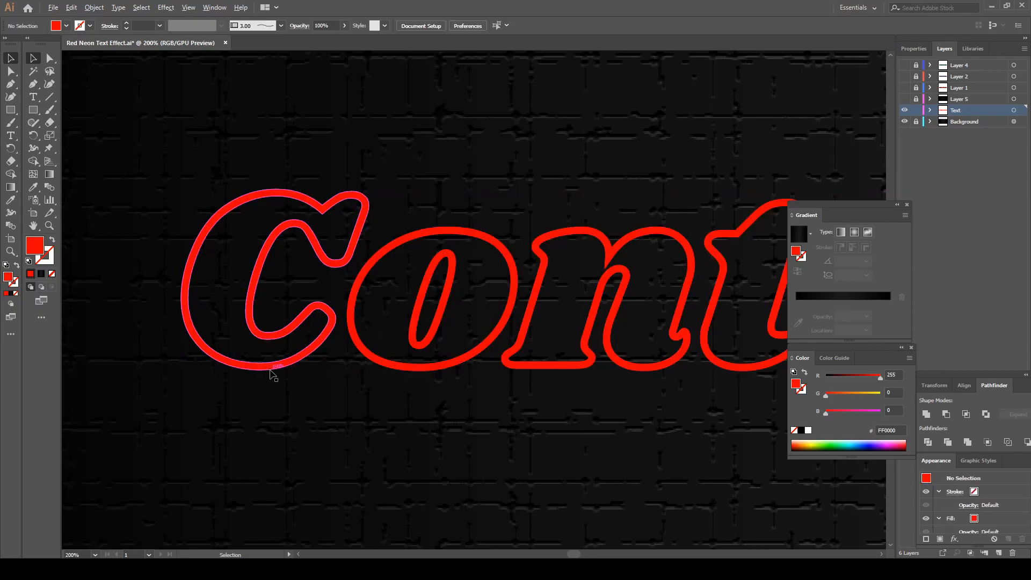
scroll(269, 370, "down", 1)
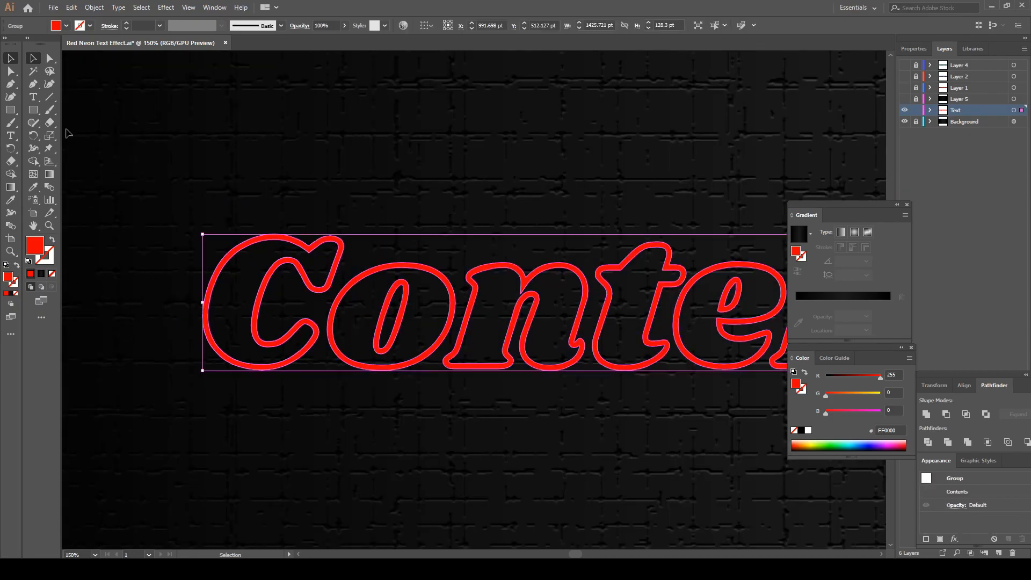
left_click(48, 60)
left_click(200, 409)
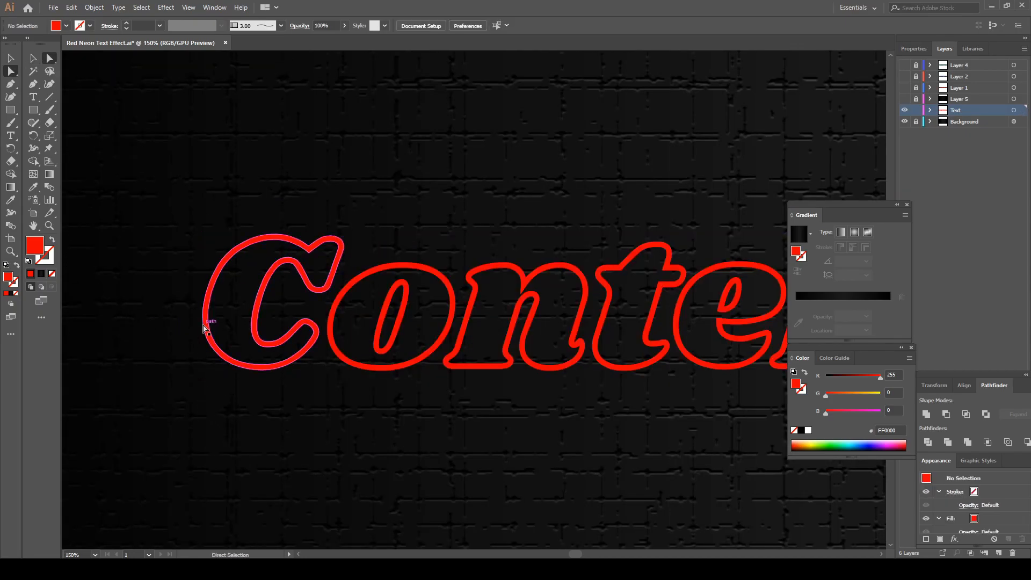
left_click(206, 325)
scroll(211, 304, "up", 2)
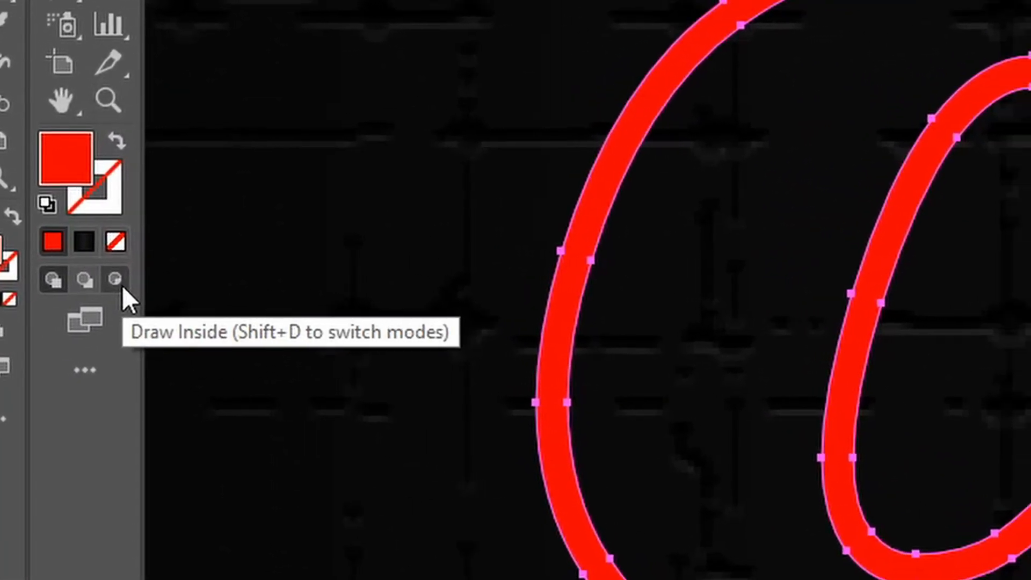
left_click(51, 286)
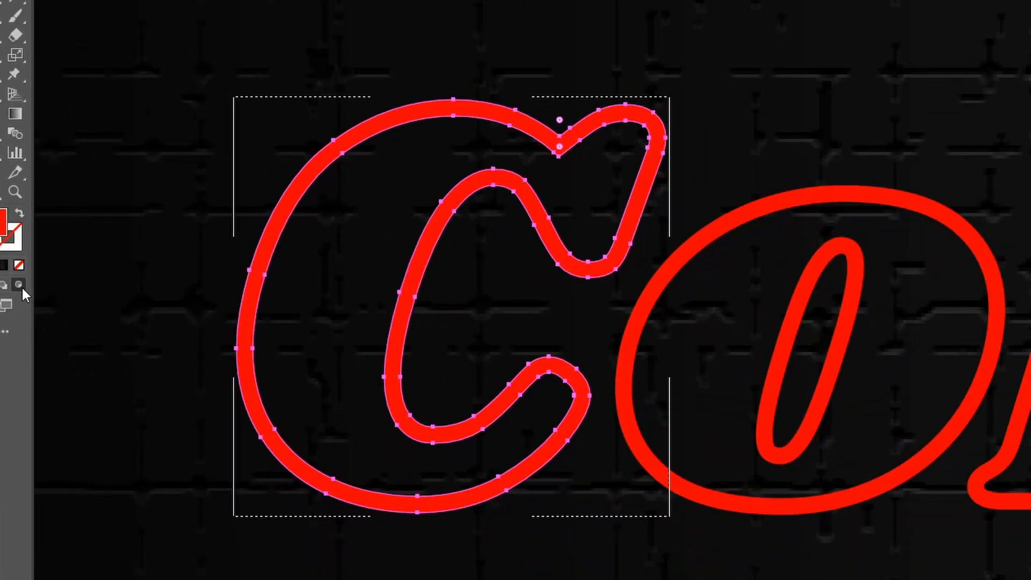
left_click(194, 299)
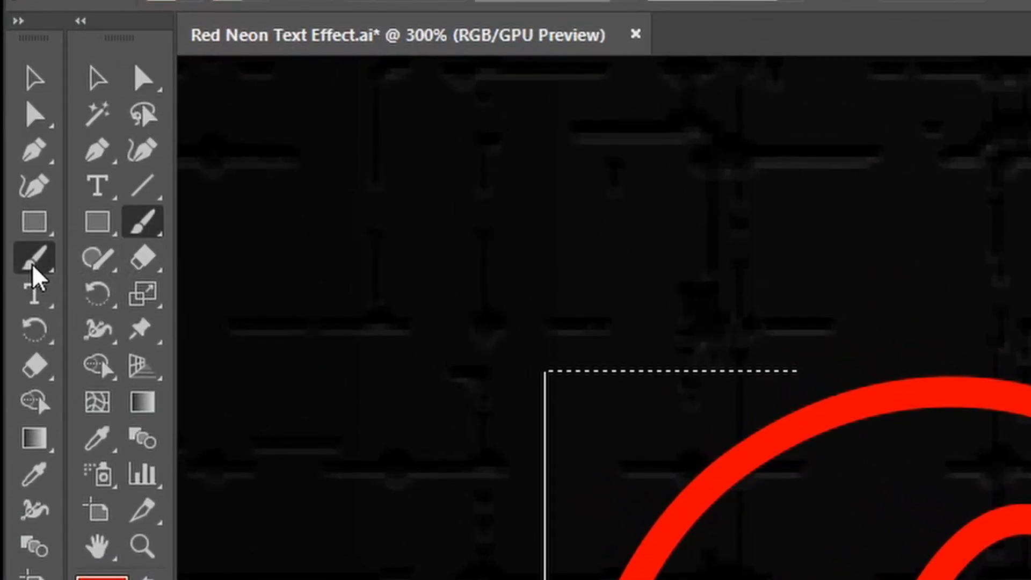
Choose the Paintbrush tool with the 3.00 Stippler bristle brush
left_click(11, 123)
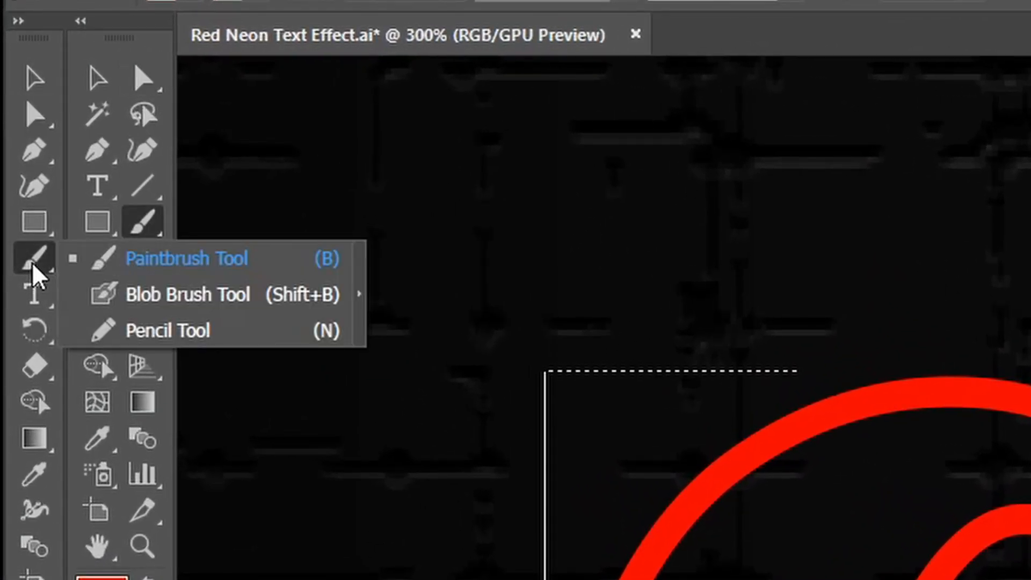
left_click(75, 261)
left_click(686, 74)
scroll(564, 215, "down", 1)
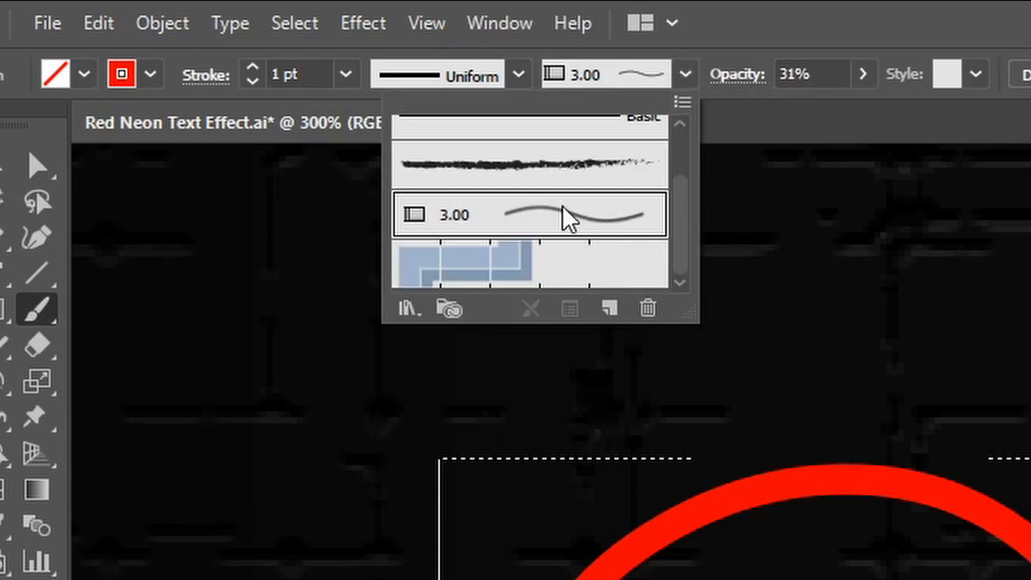
scroll(592, 215, "up", 1)
scroll(617, 223, "down", 1)
left_click(590, 217)
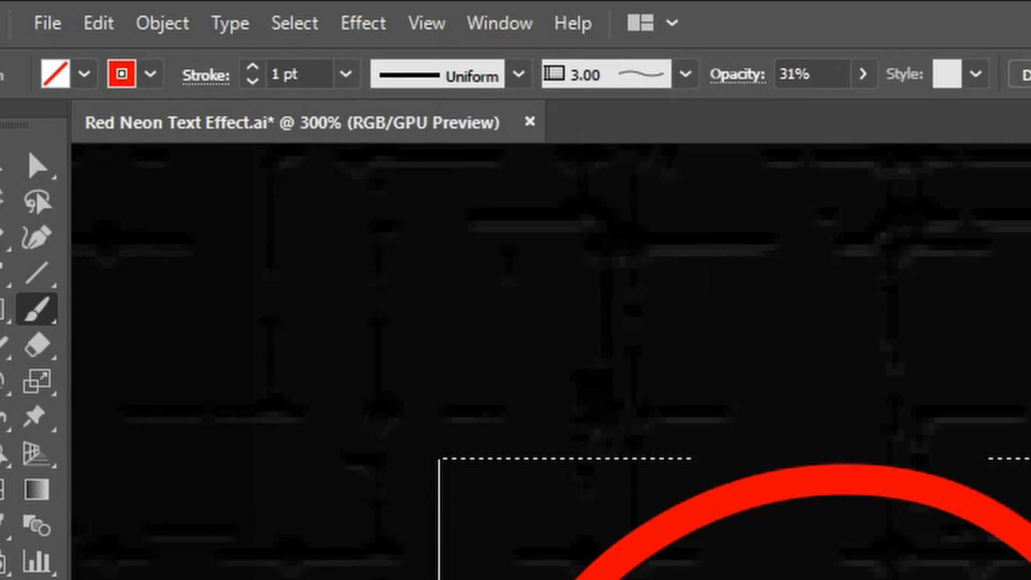
Adjust the brush stroke's opacity to 31%
left_click(847, 575)
left_click(863, 74)
left_click_drag(777, 111, 858, 111)
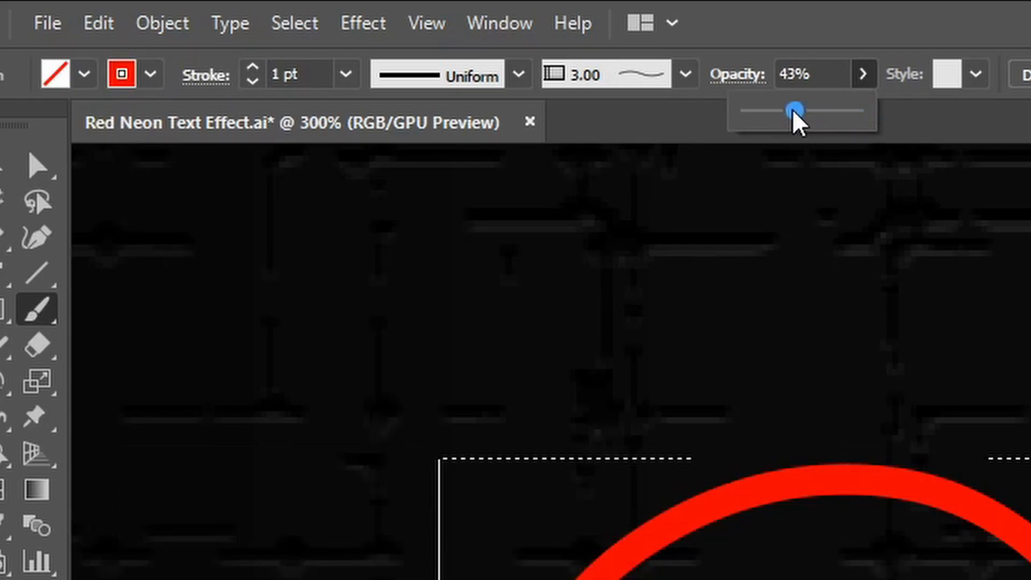
left_click_drag(781, 107, 779, 107)
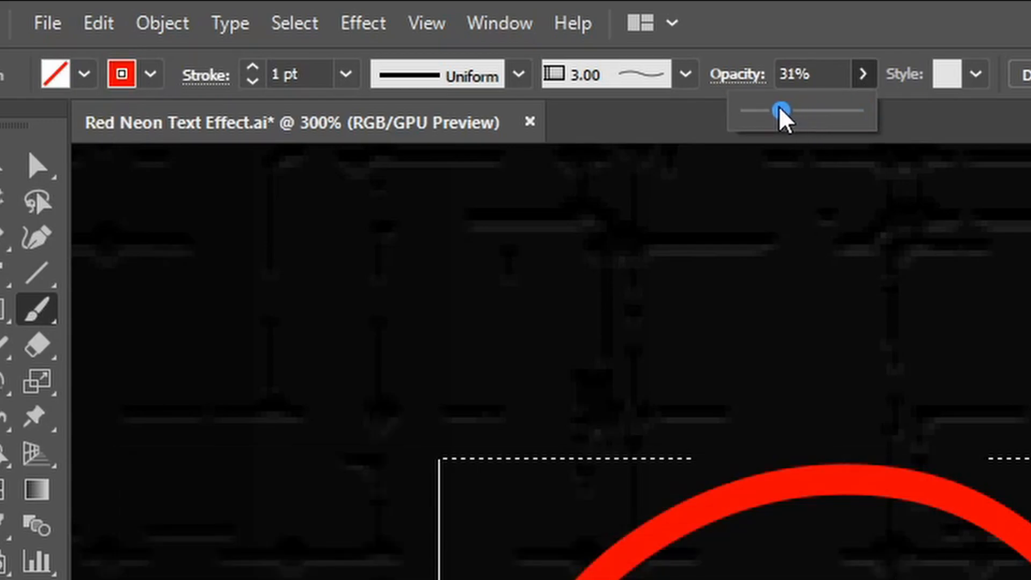
left_click(885, 81)
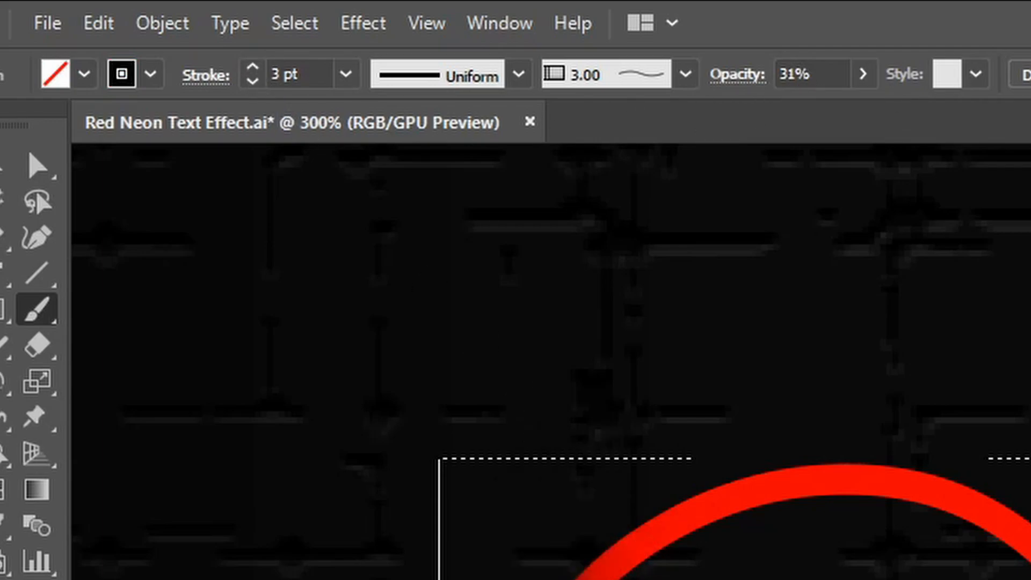
Paint black shading strokes inside the letter C's outline along its outer curves, inner curves and ends
left_click_drag(340, 427, 422, 355)
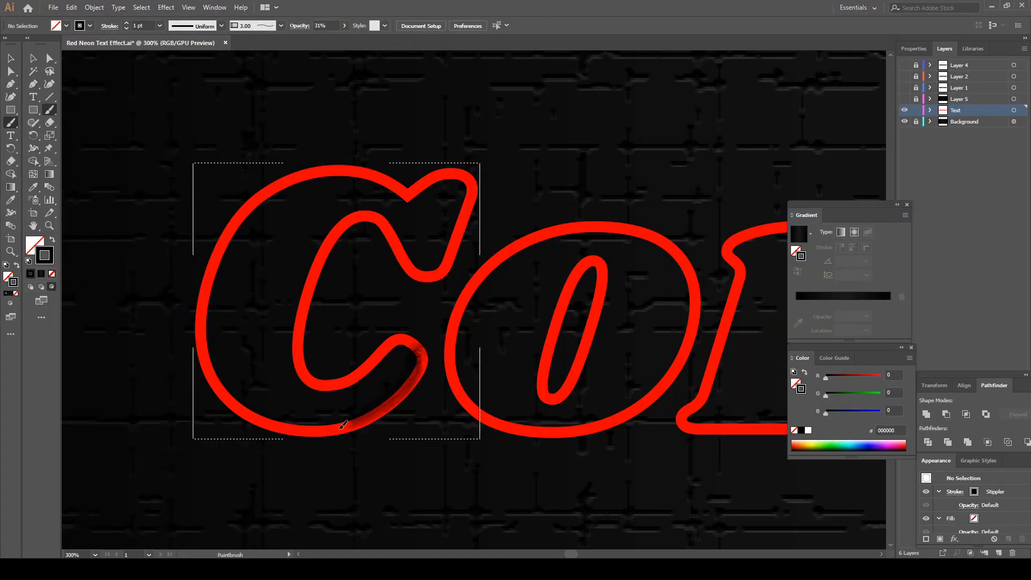
left_click_drag(246, 208, 241, 410)
left_click_drag(221, 237, 206, 370)
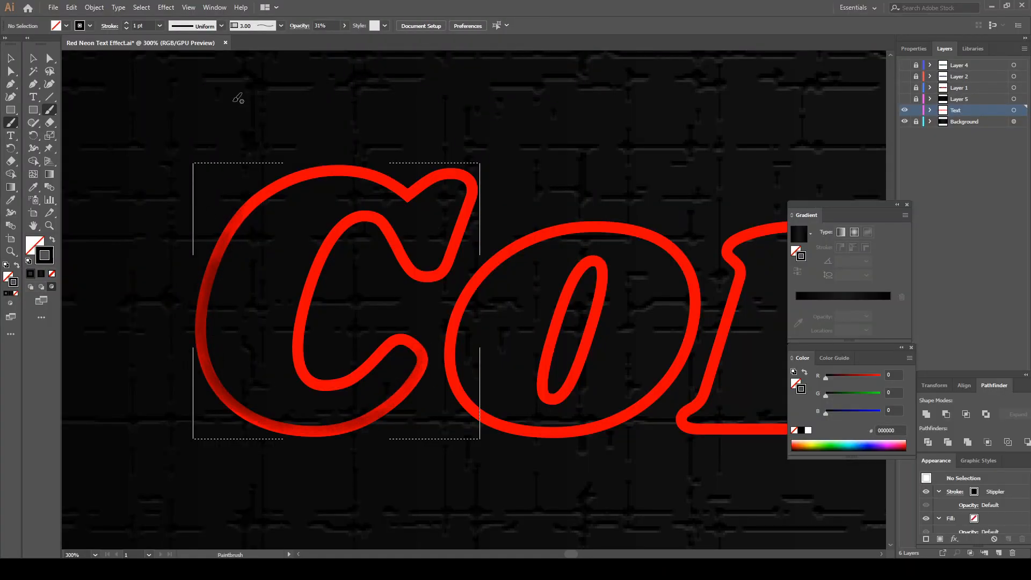
left_click_drag(207, 268, 416, 378)
left_click_drag(304, 290, 355, 380)
left_click_drag(301, 333, 371, 370)
left_click_drag(422, 366, 365, 416)
mouse_move(342, 226)
left_mouse_down()
mouse_move(430, 276)
mouse_move(470, 182)
left_mouse_up()
left_click_drag(344, 171, 240, 216)
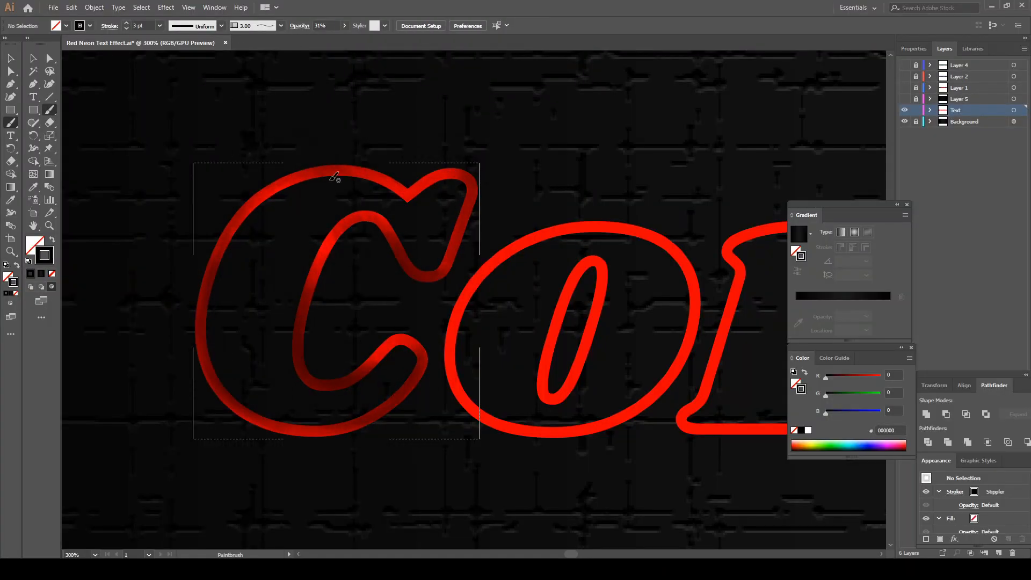
Leave Draw Inside mode on the C, then select the first letter "o" and enable Draw Inside for it
scroll(365, 116, "down", 5)
key("shift+d")
scroll(340, 115, "up", 4)
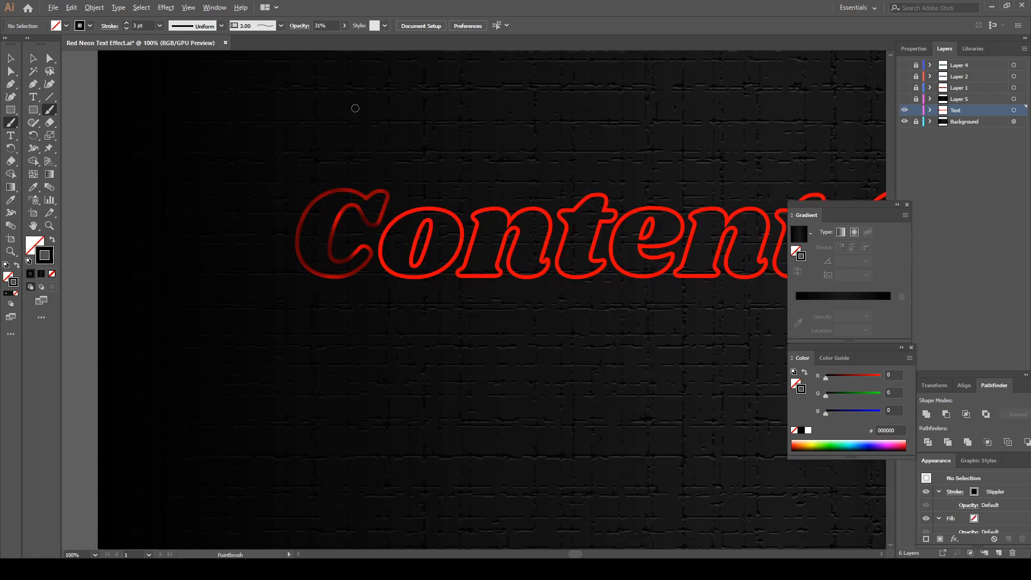
key("a")
left_click(414, 236)
scroll(317, 387, "up", 2)
left_click(416, 473)
Paint black Paintbrush shading inside the outline of the first letter "o"
key("b")
mouse_move(344, 167)
left_mouse_down()
mouse_move(333, 344)
mouse_move(538, 210)
mouse_move(350, 161)
left_mouse_up()
left_click_drag(415, 212, 388, 317)
Enable Draw Inside for the first letter "n" and set the brush stroke color to black
scroll(451, 260, "down", 6)
scroll(473, 256, "up", 4)
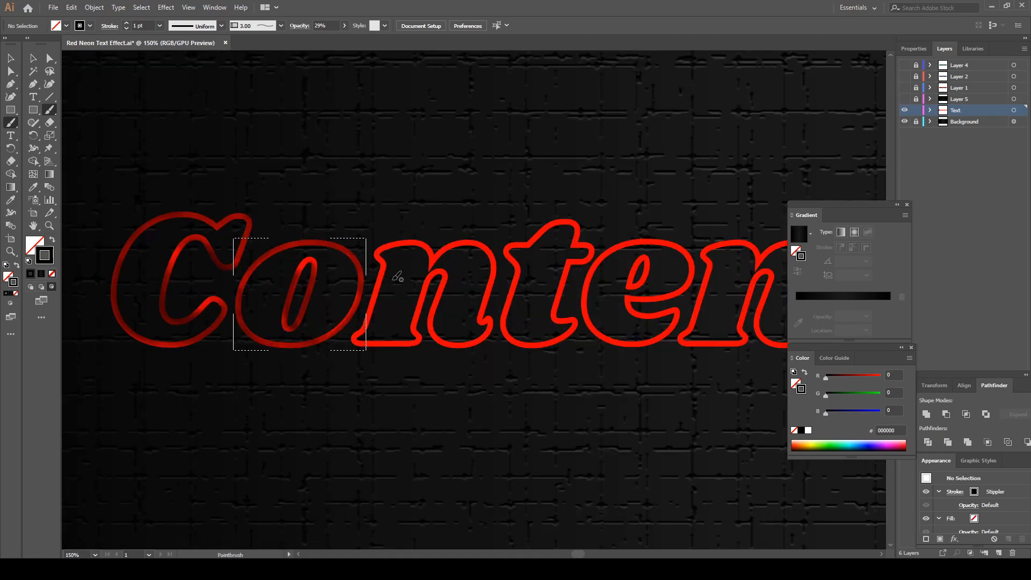
scroll(396, 276, "right", 1)
left_click(351, 290, "ctrl")
scroll(363, 291, "up", 3)
left_click(94, 63, "ctrl")
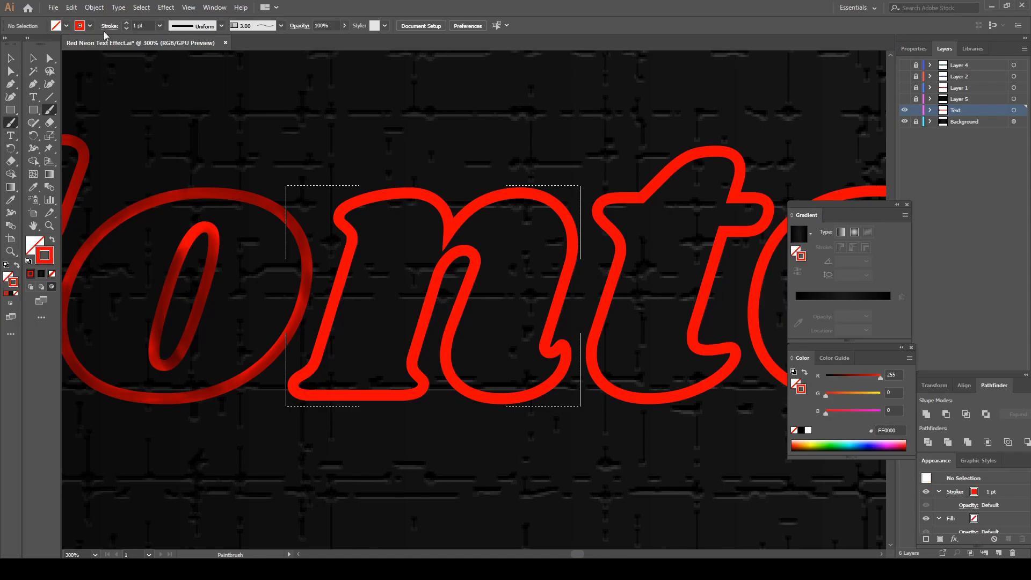
left_click(89, 26)
left_click(32, 41)
Paint black shading strokes inside the first letter "n" along its stems, feet and arch
left_click_drag(351, 247, 327, 319)
scroll(506, 405, "right", 1)
mouse_move(439, 280)
left_mouse_down()
mouse_move(389, 394)
mouse_move(398, 376)
left_mouse_up()
left_click_drag(371, 388, 255, 395)
mouse_move(289, 215)
left_mouse_down()
mouse_move(514, 362)
mouse_move(425, 260)
left_mouse_up()
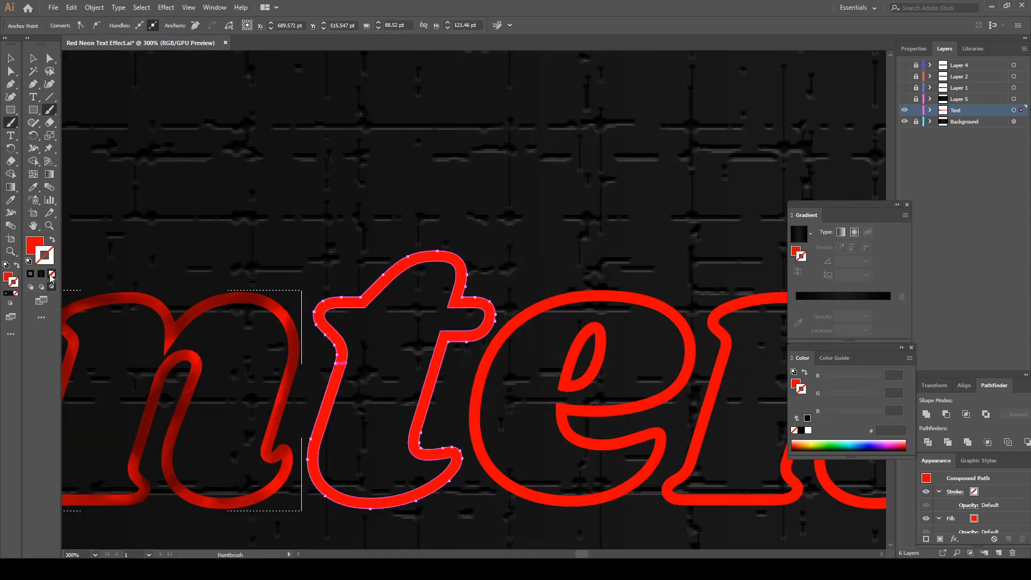
Shade the remaining letters "tent Crown" with low-opacity black brush strokes, using Draw Inside on each letter
scroll(437, 472, "down", 3)
mouse_move(325, 239)
left_mouse_down()
mouse_move(446, 398)
mouse_move(473, 225)
left_mouse_up()
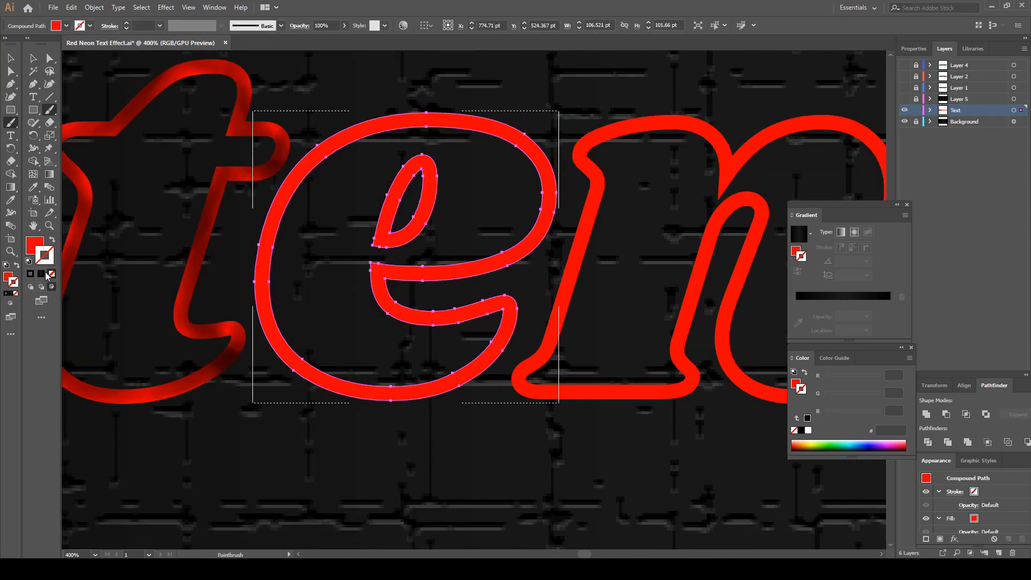
left_click(344, 26)
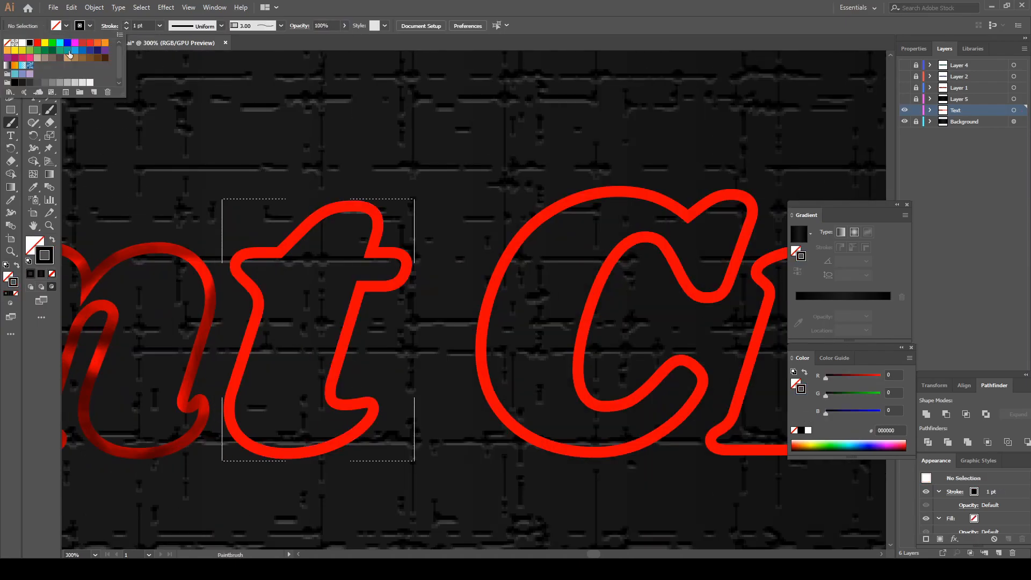
mouse_move(261, 244)
left_mouse_down()
mouse_move(242, 323)
mouse_move(360, 279)
mouse_move(262, 238)
left_mouse_up()
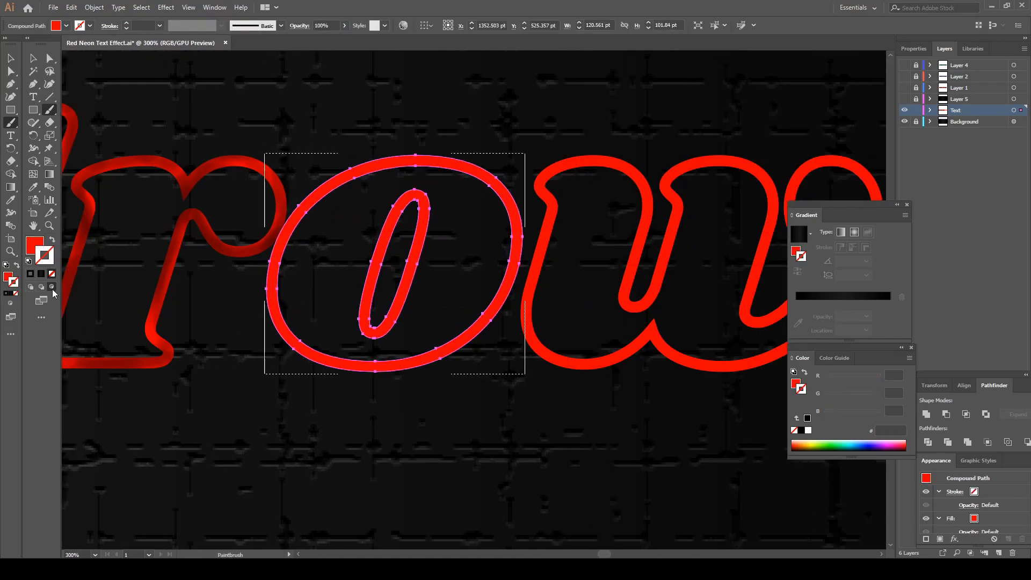
left_click(344, 25)
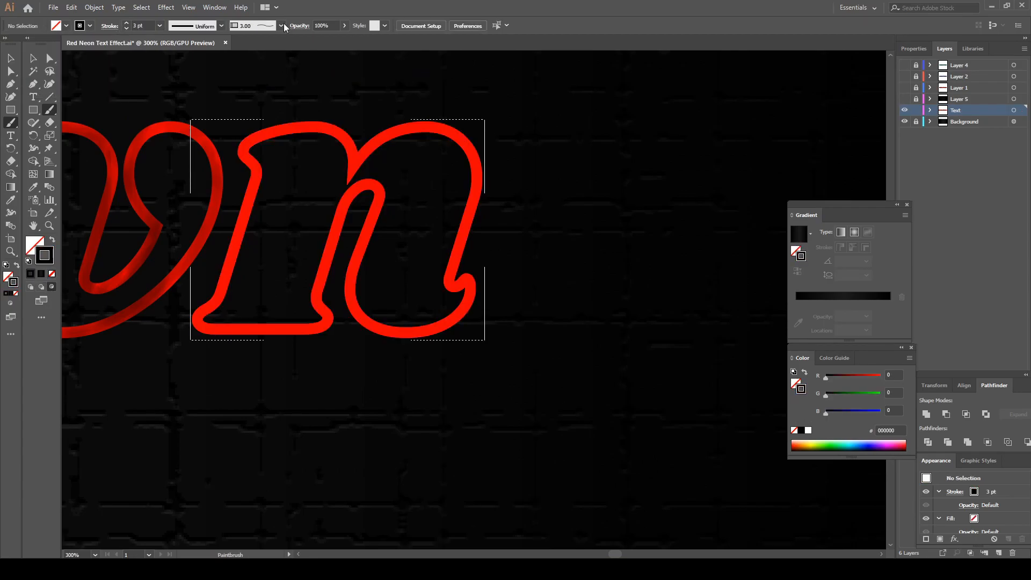
mouse_move(236, 204)
left_mouse_down()
mouse_move(247, 323)
mouse_move(477, 176)
left_mouse_up()
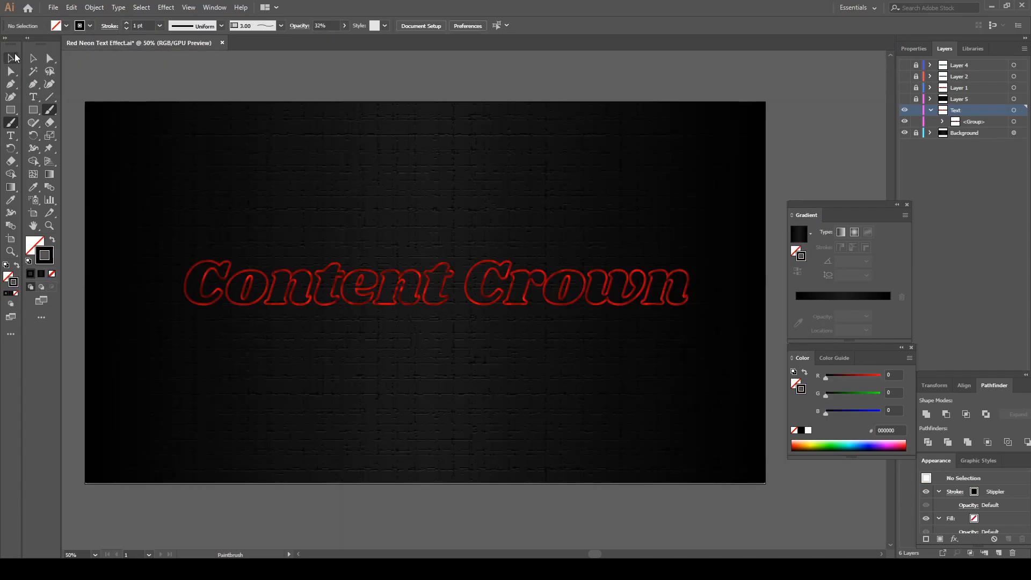
Set the stroke to light red FF7878 at 3 pt, keeping the 3.00 bristle brush
left_click(13, 57)
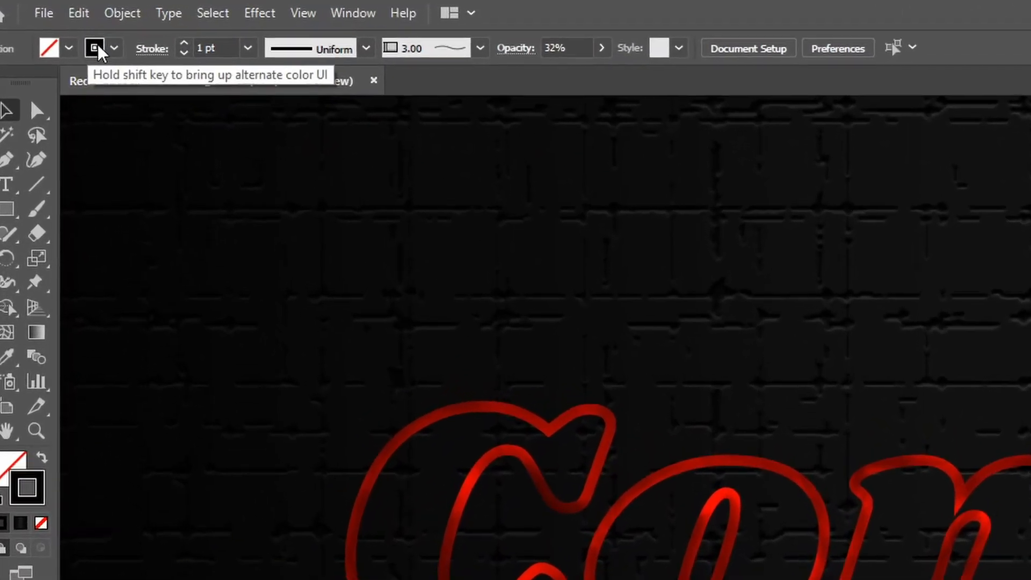
left_click(79, 25)
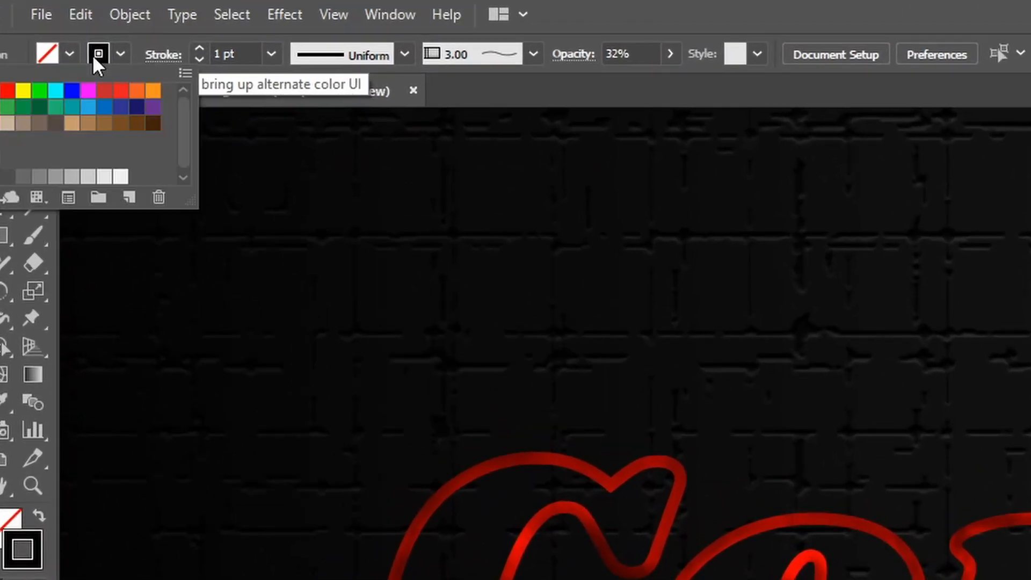
double_click(45, 257)
left_click_drag(233, 448, 274, 418)
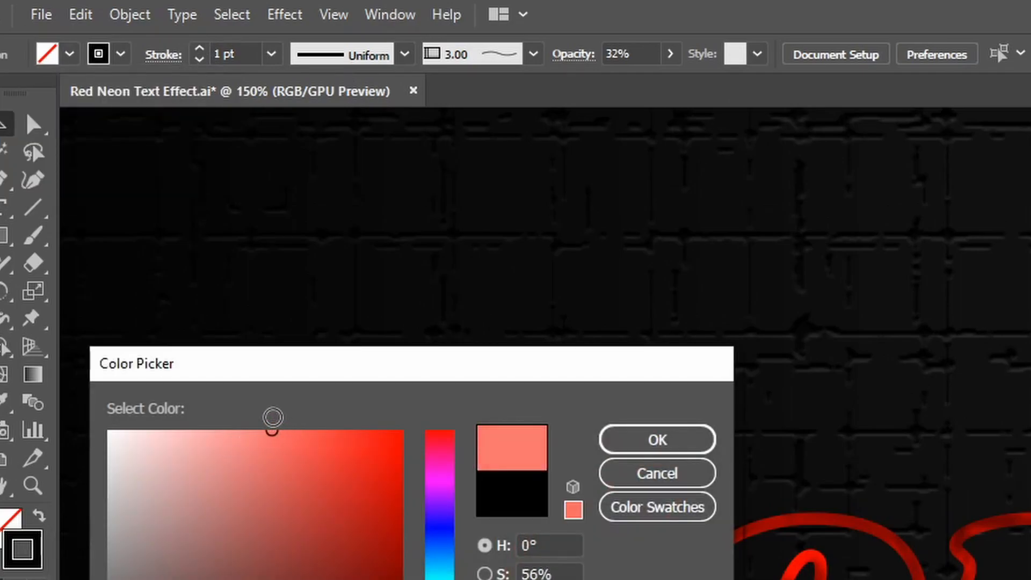
left_click(657, 445)
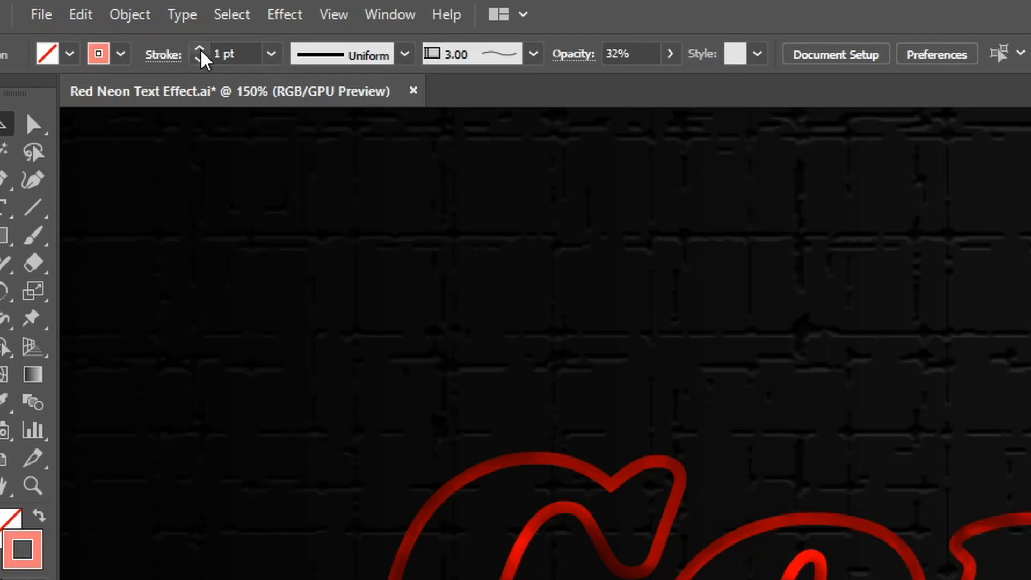
left_click(534, 55)
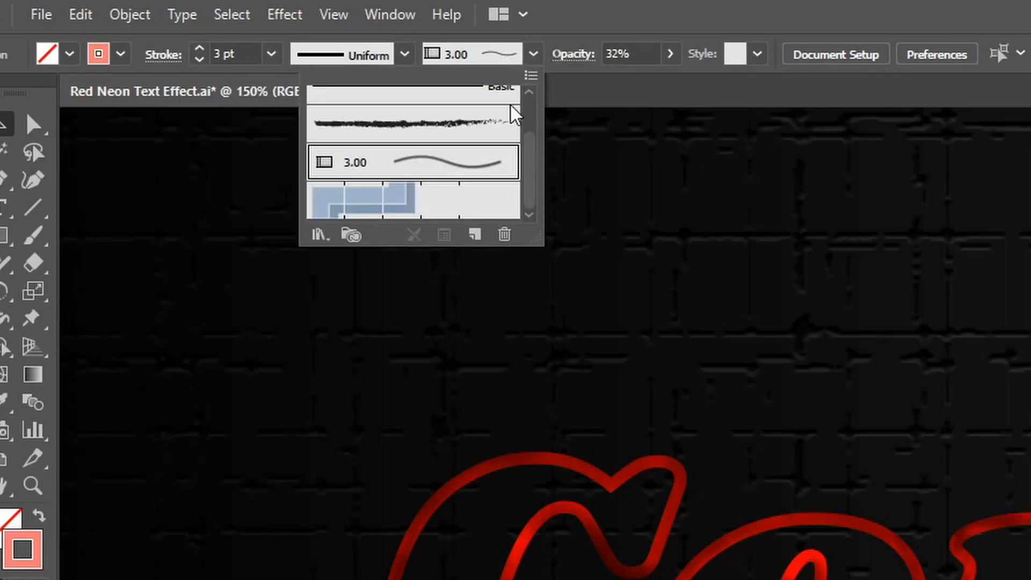
Lock the text group and paint a light red glow stroke following the shape of the letter C
left_click(470, 477)
key("ctrl+2")
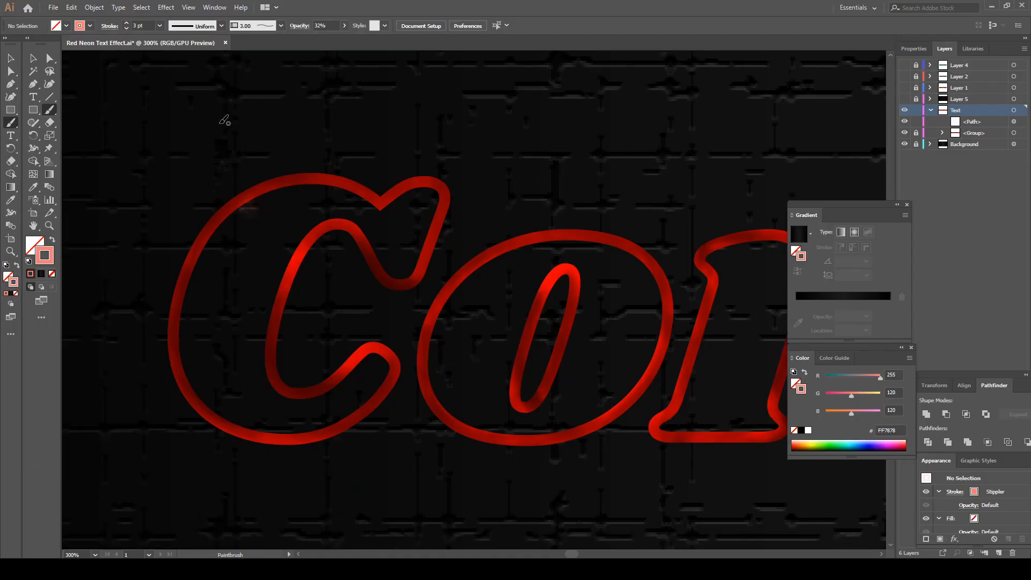
scroll(237, 132, "down", 1)
mouse_move(263, 167)
left_mouse_down()
mouse_move(233, 188)
mouse_move(203, 271)
mouse_move(201, 349)
mouse_move(215, 377)
mouse_move(274, 400)
mouse_move(337, 381)
mouse_move(380, 338)
mouse_move(375, 323)
mouse_move(318, 362)
mouse_move(279, 334)
mouse_move(276, 296)
mouse_move(298, 223)
mouse_move(321, 198)
mouse_move(392, 249)
mouse_move(425, 211)
mouse_move(438, 159)
mouse_move(391, 180)
mouse_move(333, 153)
left_mouse_up()
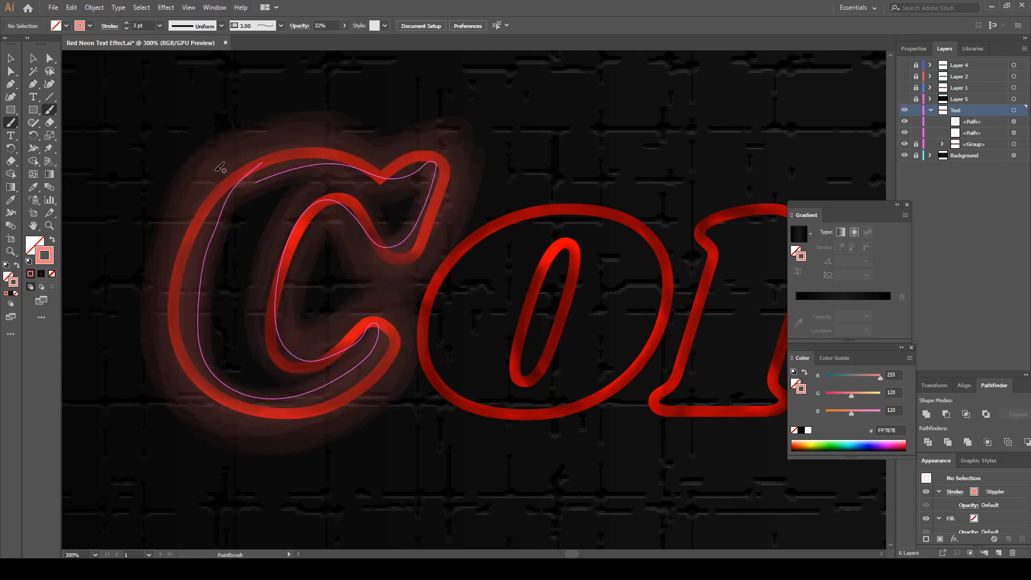
Move the C's glow path below the text group in the Text layer and delete the extra path above it
key("ctrl+0")
scroll(240, 191, "up", 2)
left_click_drag(969, 135, 972, 150)
left_click(1014, 122)
key("Delete")
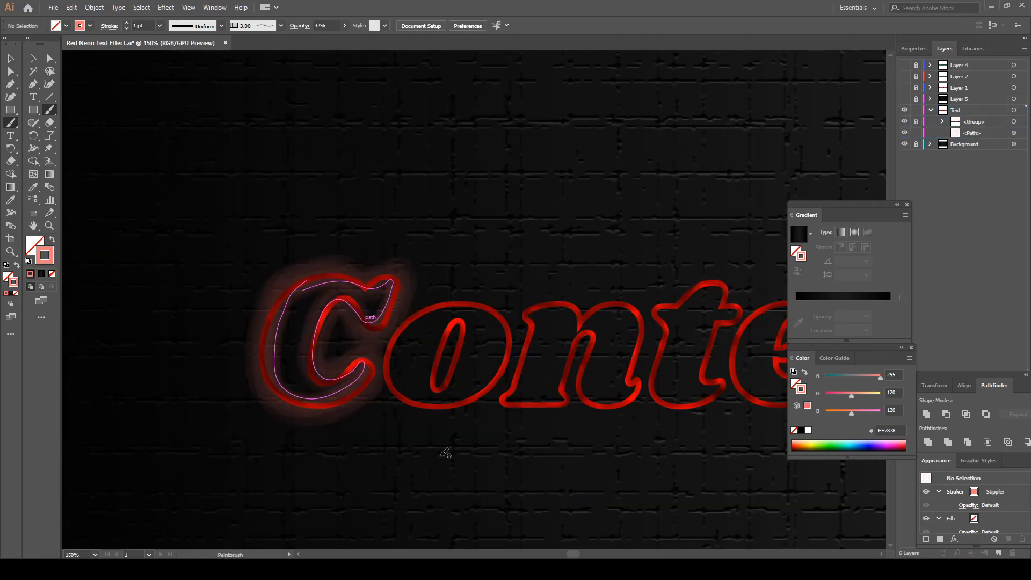
scroll(387, 372, "down", 1)
scroll(325, 341, "up", 1)
left_click(946, 130)
scroll(307, 370, "up", 1)
mouse_move(305, 385)
left_mouse_down()
mouse_move(336, 261)
mouse_move(318, 262)
mouse_move(347, 377)
left_mouse_up()
key("ctrl+z")
Set the stroke weight to 3 pt and paint light red glow strokes following the remaining letters "ontent Crown"
left_click(160, 25)
left_click(147, 86)
left_click_drag(295, 339, 70, 307)
mouse_move(216, 365)
left_mouse_down()
mouse_move(243, 314)
mouse_move(392, 261)
mouse_move(297, 352)
mouse_move(223, 369)
left_mouse_up()
scroll(283, 351, "right", 2)
mouse_move(337, 360)
left_mouse_down()
mouse_move(336, 232)
mouse_move(413, 356)
mouse_move(344, 368)
left_mouse_up()
scroll(344, 365, "right", 2)
mouse_move(380, 367)
left_mouse_down()
mouse_move(383, 226)
mouse_move(364, 364)
mouse_move(405, 255)
mouse_move(482, 344)
mouse_move(415, 366)
mouse_move(484, 322)
mouse_move(422, 369)
left_mouse_up()
scroll(367, 363, "right", 2)
scroll(415, 366, "right", 3)
scroll(421, 370, "right", 3)
mouse_move(484, 370)
left_mouse_down()
mouse_move(426, 279)
mouse_move(490, 277)
mouse_move(484, 370)
left_mouse_up()
scroll(481, 370, "right", 3)
mouse_move(443, 366)
left_mouse_down()
mouse_move(455, 330)
mouse_move(533, 347)
mouse_move(462, 370)
left_mouse_up()
scroll(462, 370, "right", 3)
mouse_move(451, 354)
left_mouse_down()
mouse_move(475, 252)
mouse_move(456, 355)
left_mouse_up()
left_click_drag(505, 339, 533, 261)
scroll(505, 344, "right", 3)
mouse_move(477, 357)
left_mouse_down()
mouse_move(537, 312)
mouse_move(672, 336)
mouse_move(483, 371)
mouse_move(618, 344)
mouse_move(452, 355)
left_mouse_up()
scroll(483, 371, "right", 3)
scroll(450, 348, "down", 5)
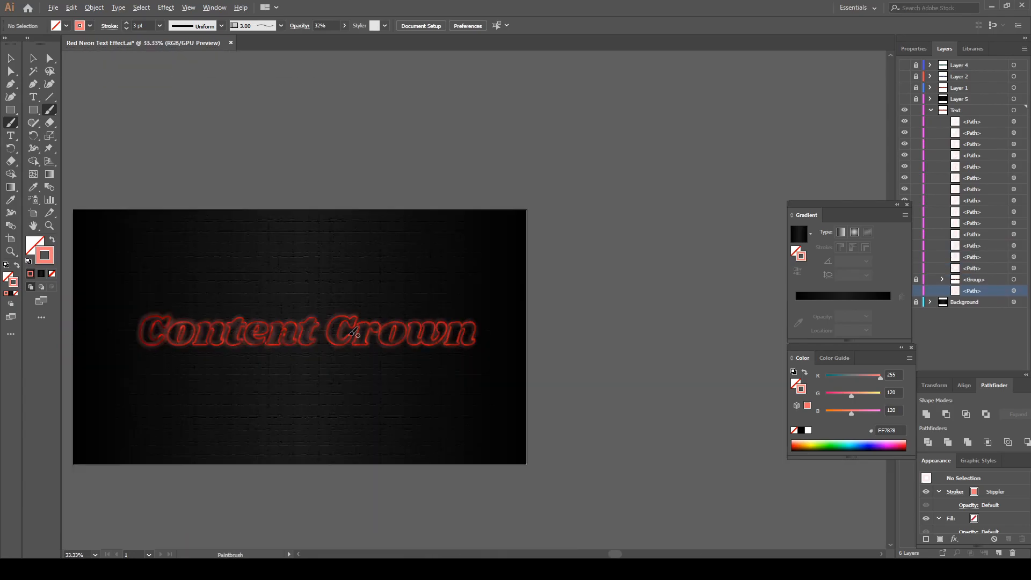
scroll(357, 371, "left", 1)
scroll(349, 368, "up", 2)
scroll(405, 383, "down", 1)
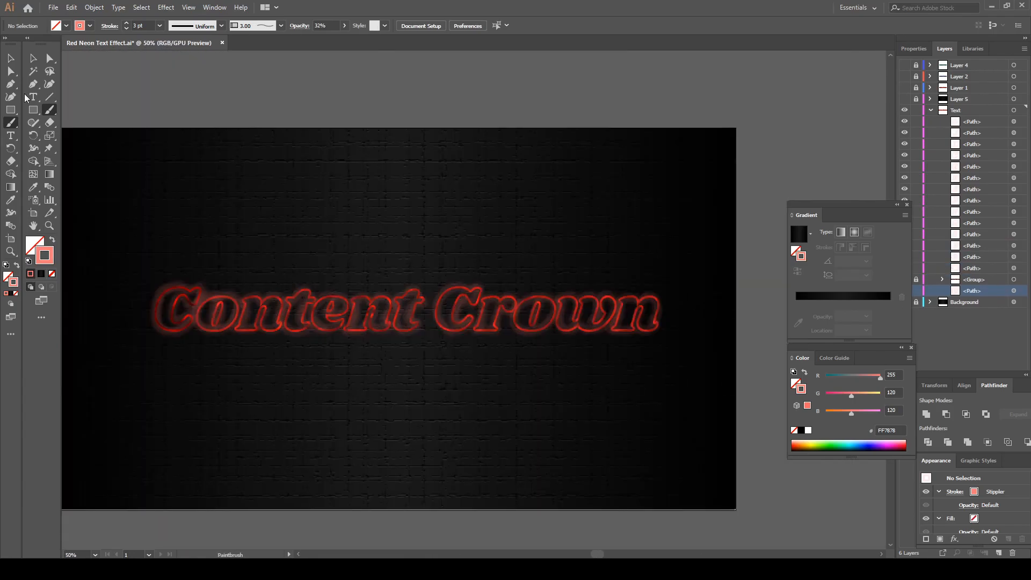
Group all the painted glow paths and name the group "glow"
left_click_drag(615, 270, 683, 267)
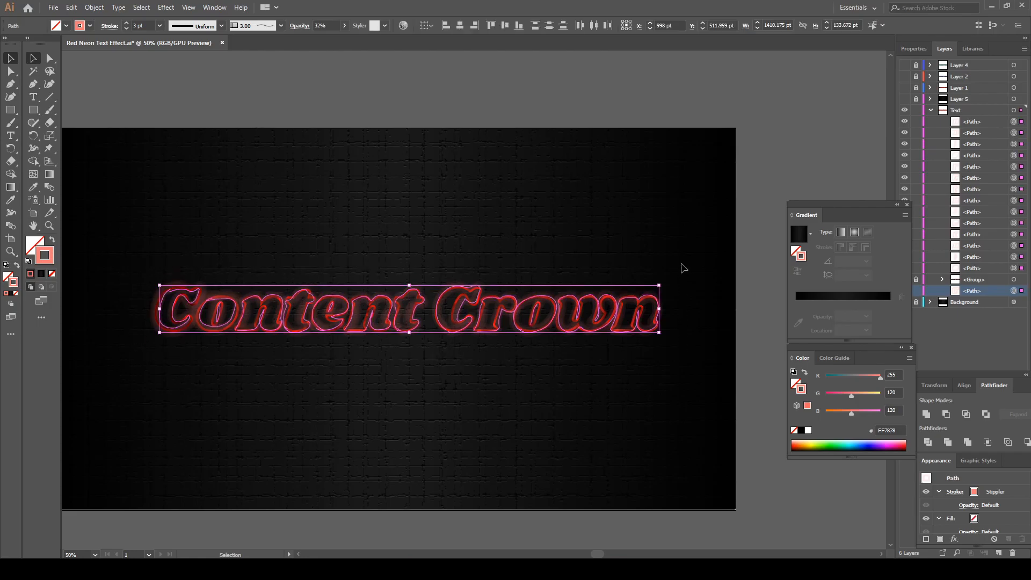
right_click(460, 311)
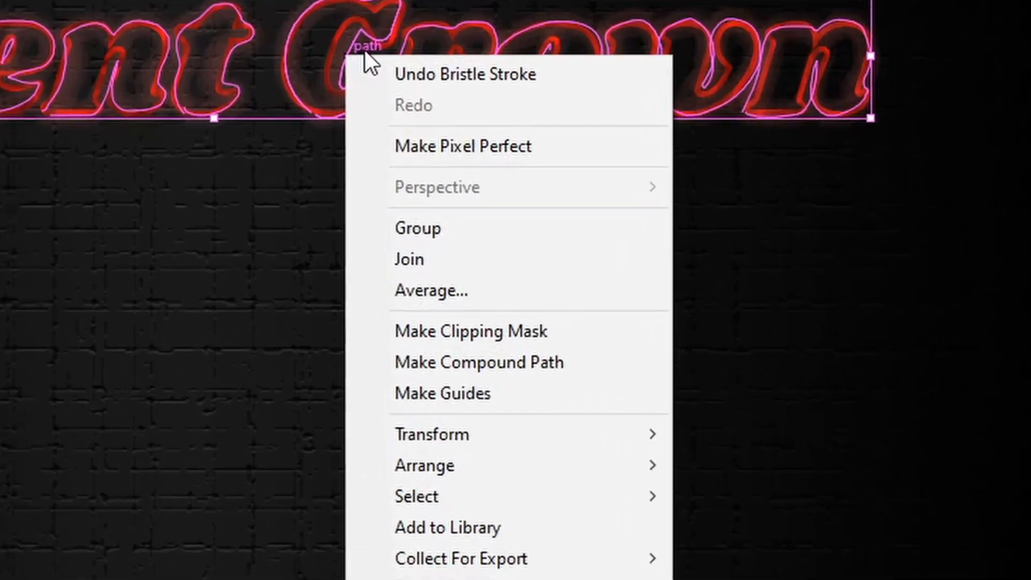
left_click(490, 376)
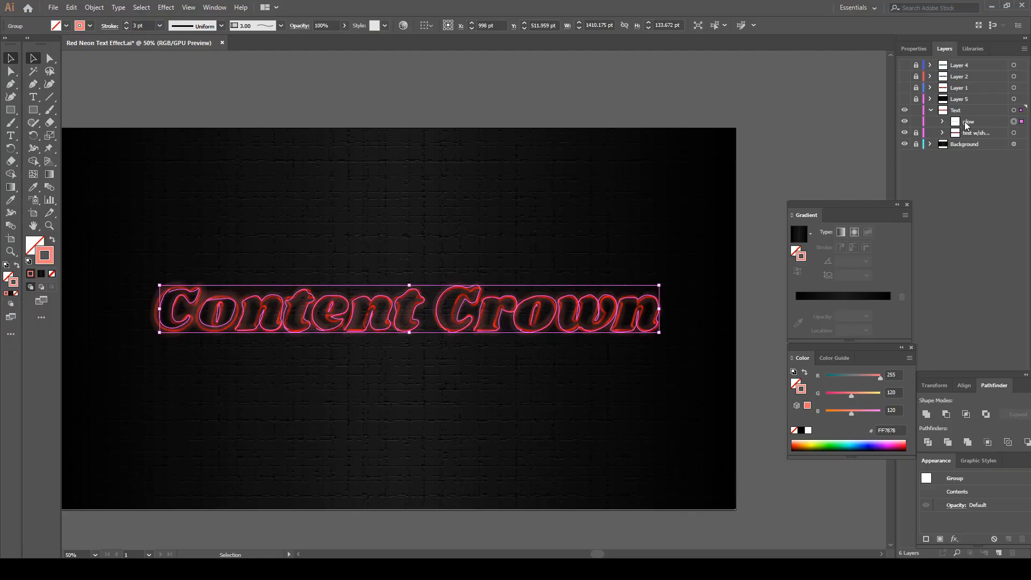
Move the glow group below the shaded text group in the Text layer
left_click_drag(865, 228, 859, 272)
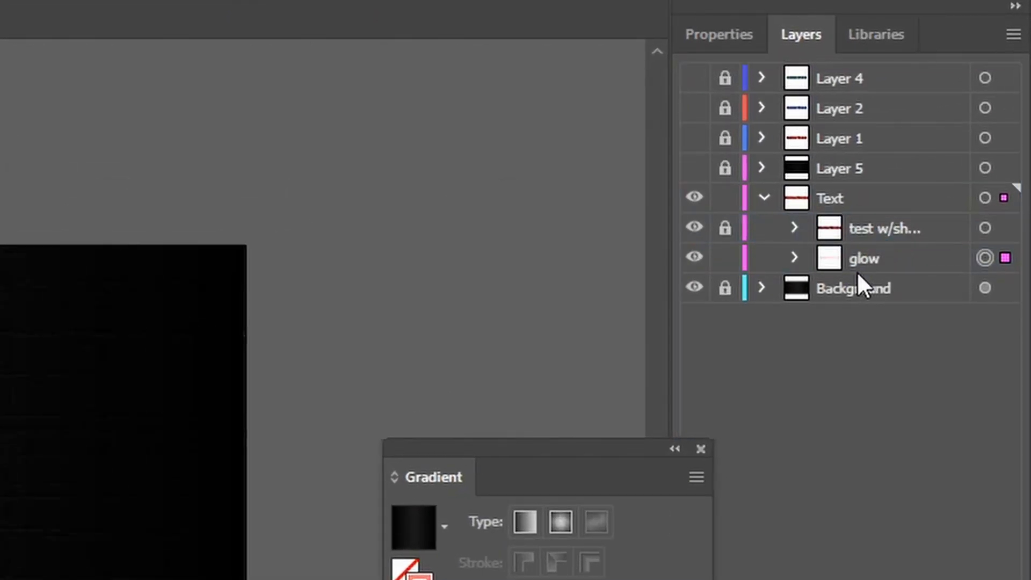
scroll(309, 429, "down", 2)
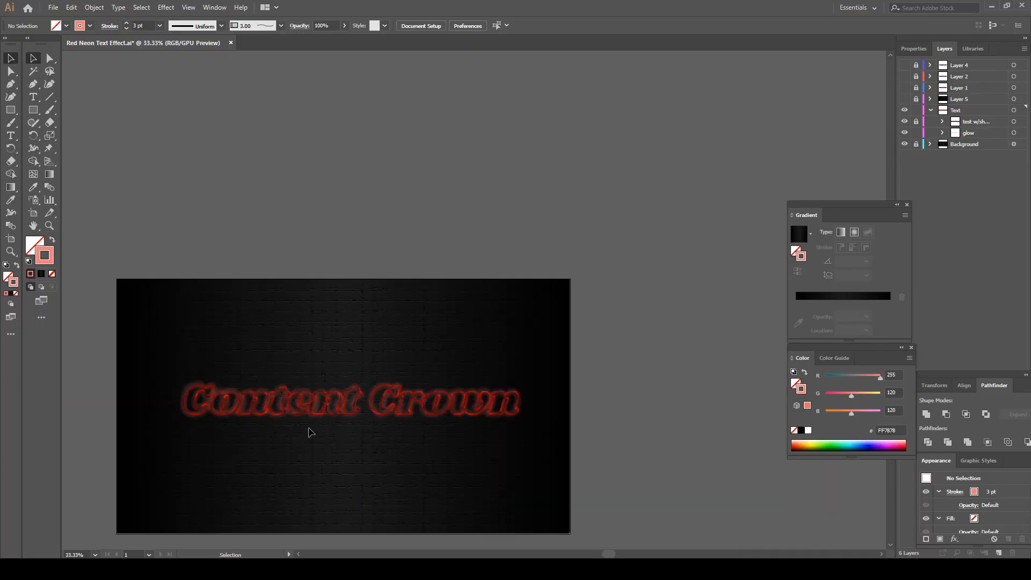
scroll(322, 429, "left", 1)
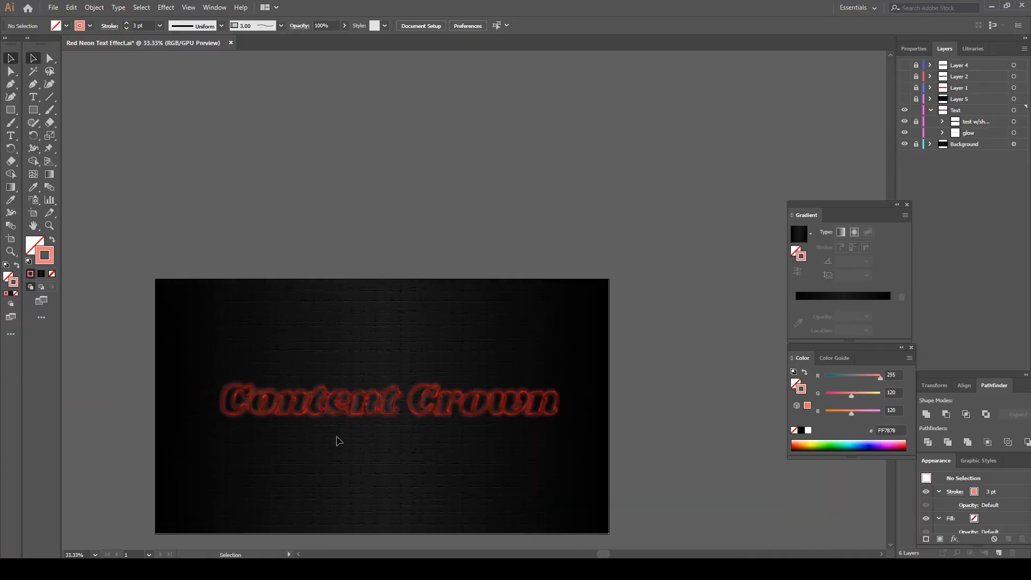
scroll(341, 485, "up", 1)
scroll(336, 467, "down", 1)
scroll(327, 416, "up", 1)
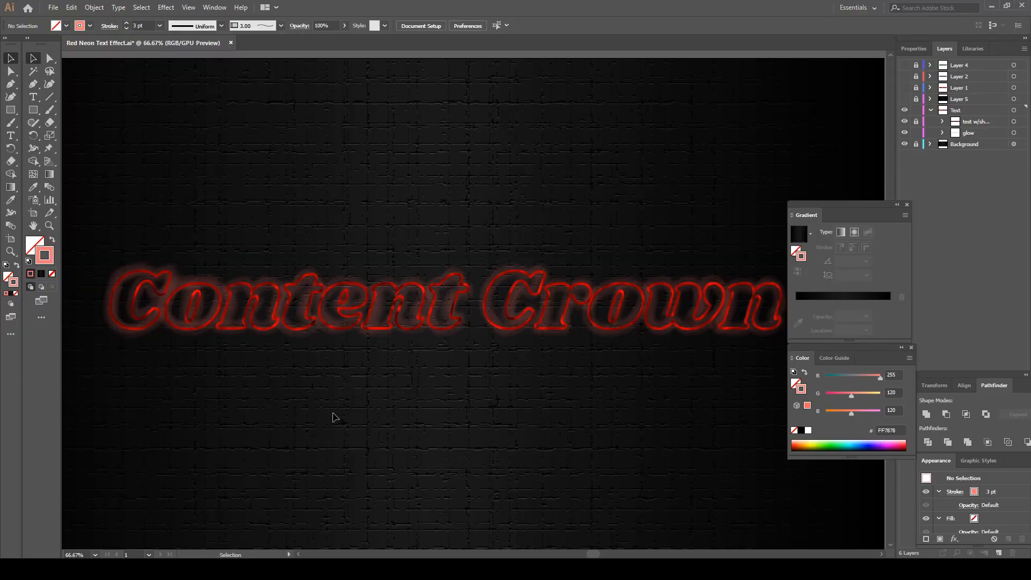
scroll(333, 417, "down", 1)
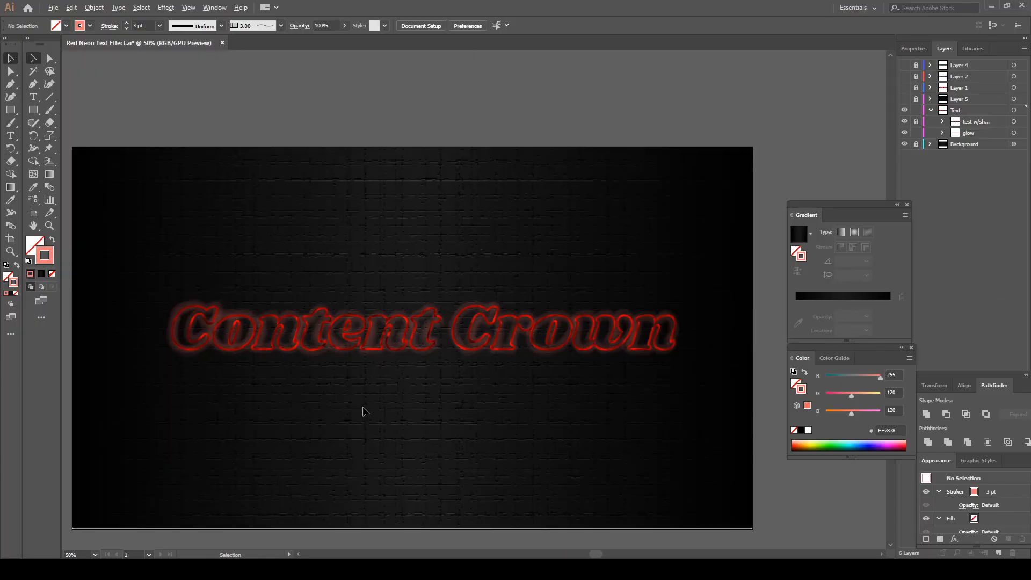
Select the glow group, lower its opacity slightly and deselect it
left_click(1015, 133)
left_click(913, 48)
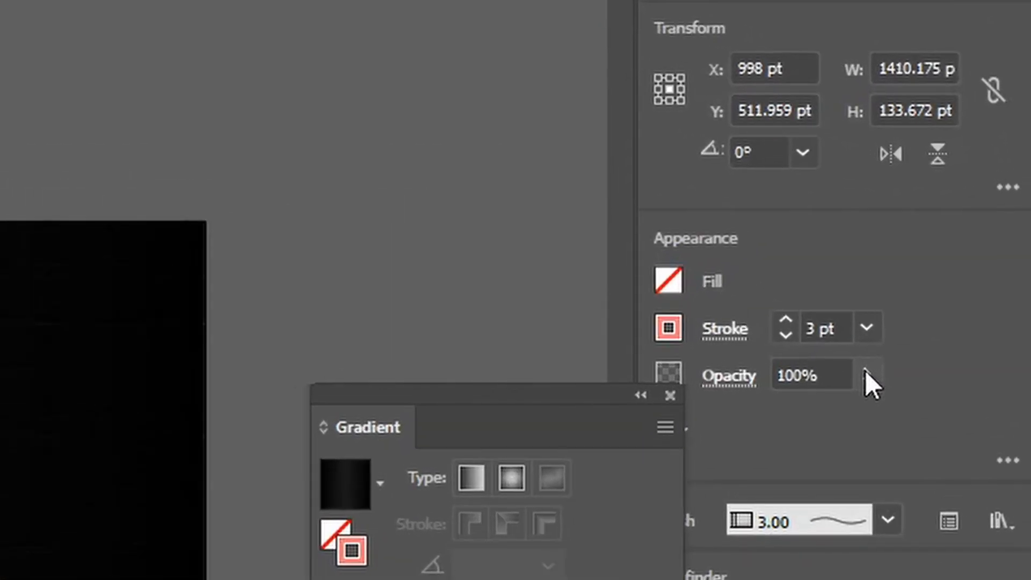
left_click(975, 198)
left_click_drag(861, 419, 838, 414)
key("ctrl+shift+a")
key("ctrl+plus")
key("ctrl+plus")
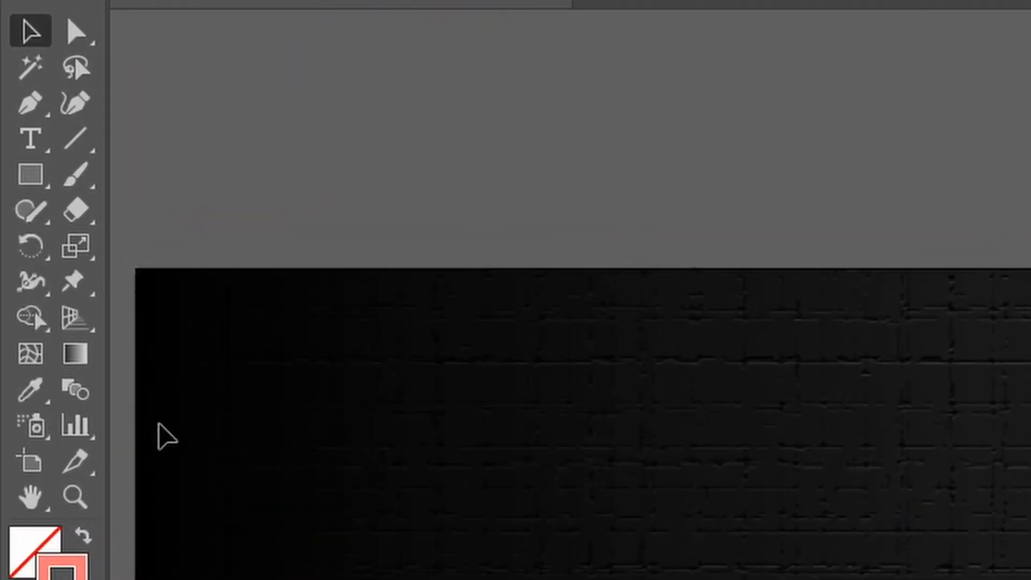
Draw an ellipse about 1549 by 249 pt around the whole text and swap its fill and stroke for a light red fill
left_click_drag(33, 182, 208, 246)
left_click_drag(241, 279, 242, 279)
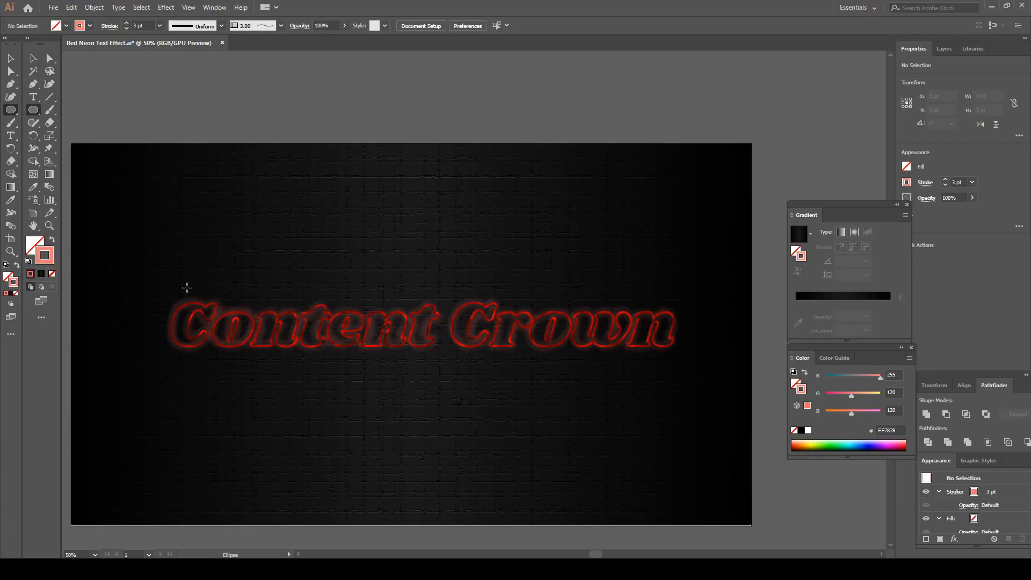
left_click_drag(146, 282, 696, 370)
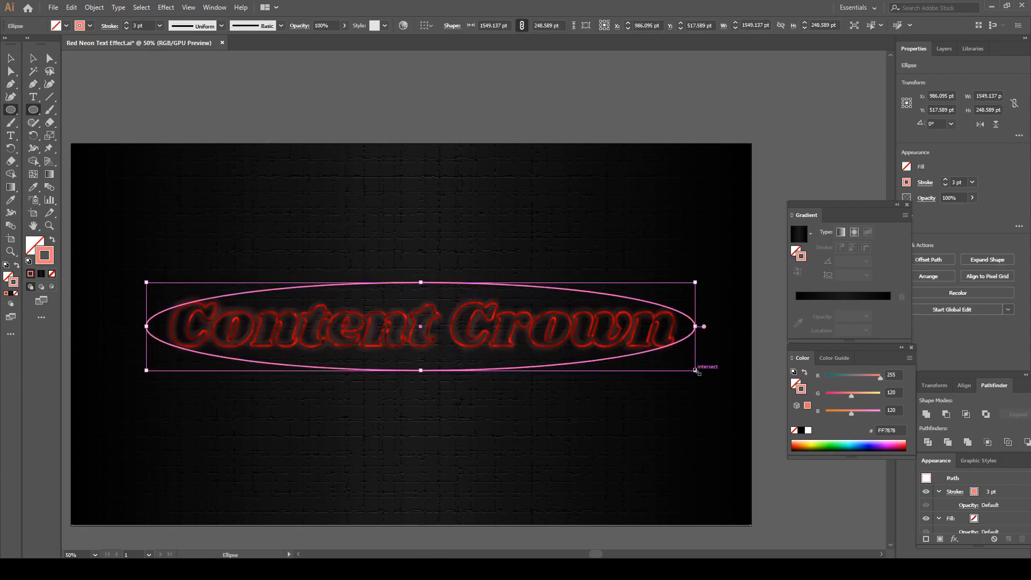
left_click(53, 240)
Move the ellipse below the glow group in the Text layer and set its opacity to 6%
left_click(952, 50)
left_click_drag(979, 123, 978, 150)
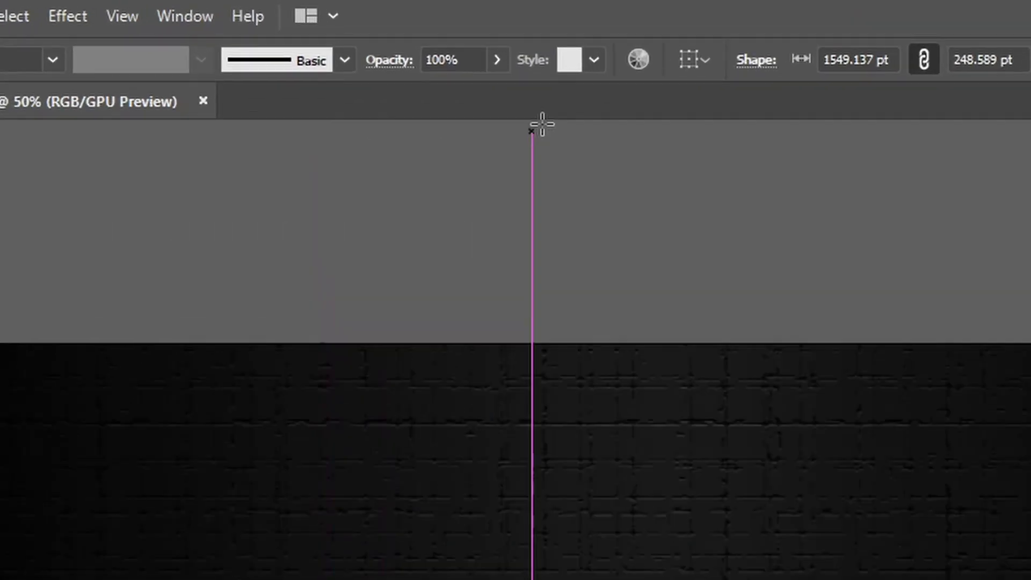
left_click(345, 26)
left_click_drag(342, 42, 306, 46)
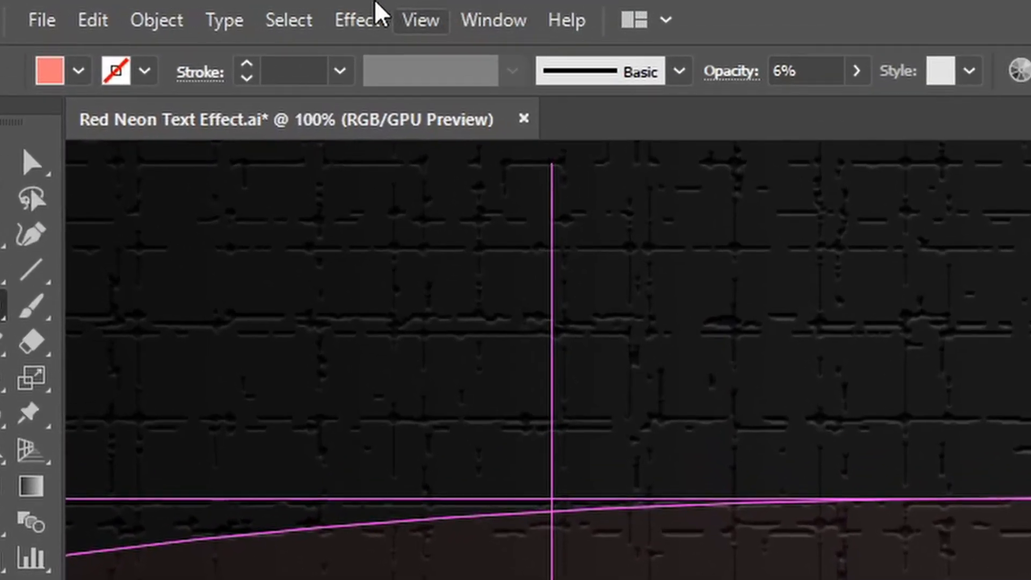
Apply a Gaussian Blur with a radius of 10.8 pixels to the ellipse, with the preview enabled
left_click(371, 16)
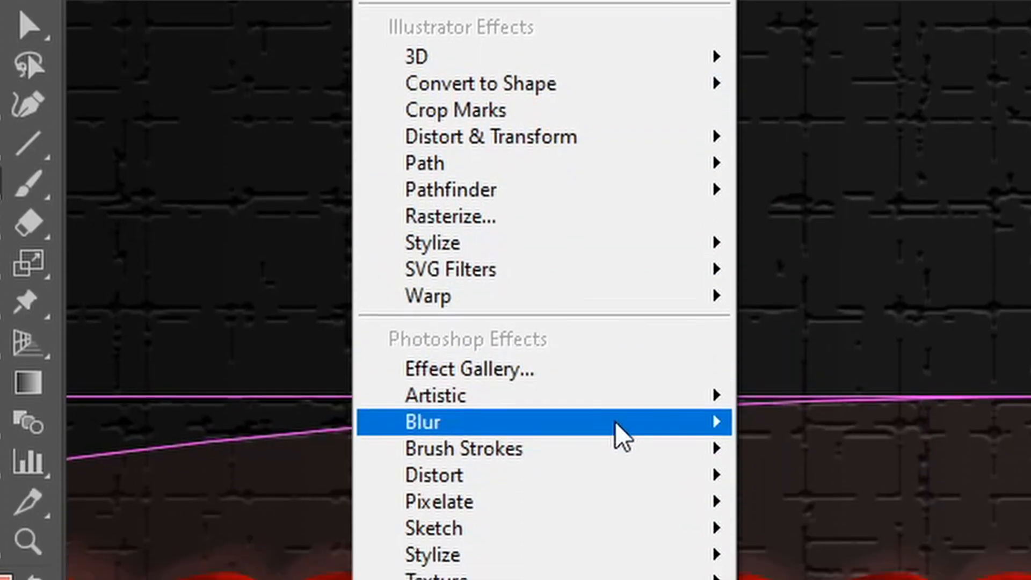
mouse_move(614, 421)
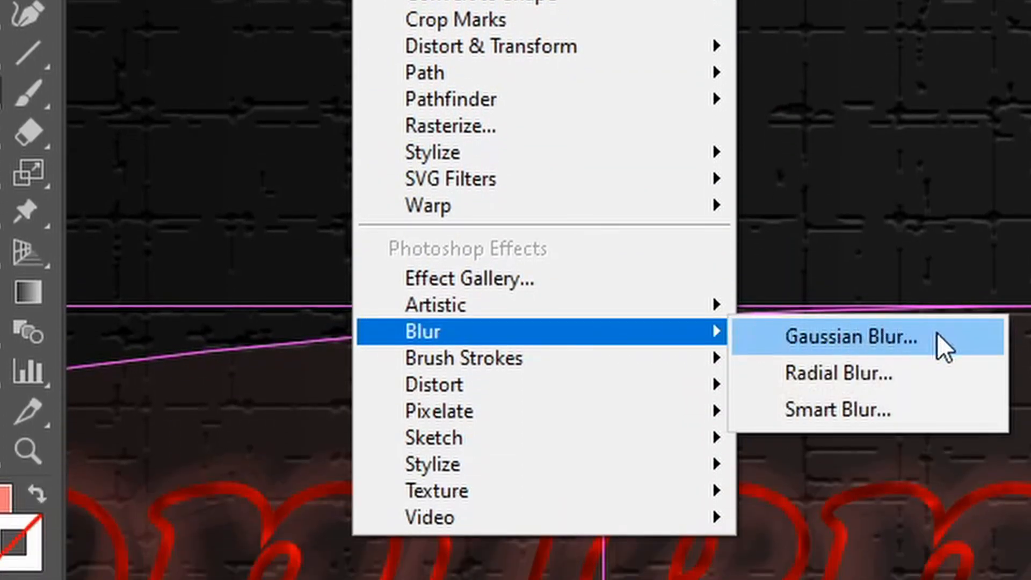
left_click(937, 333)
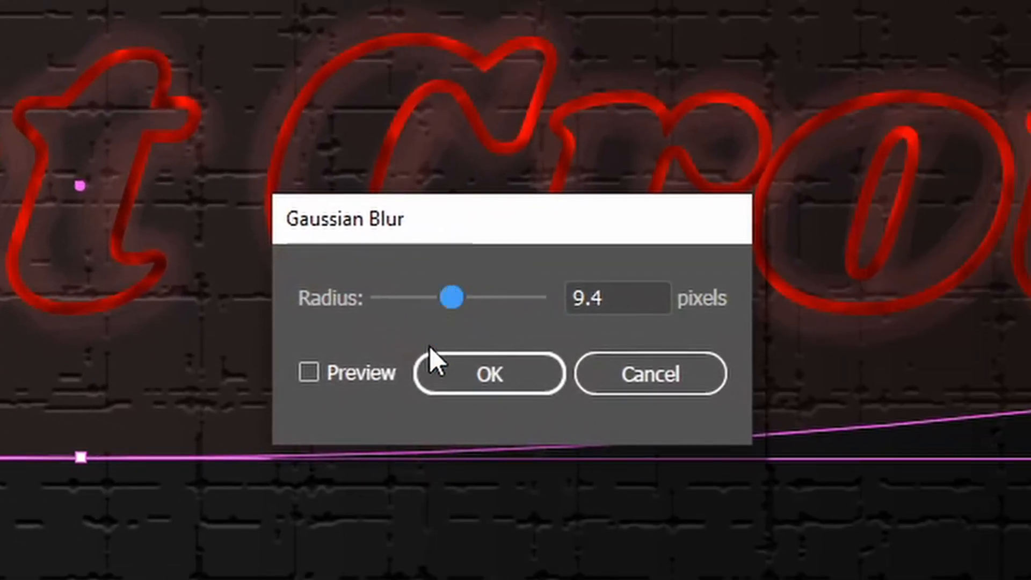
left_click(365, 371)
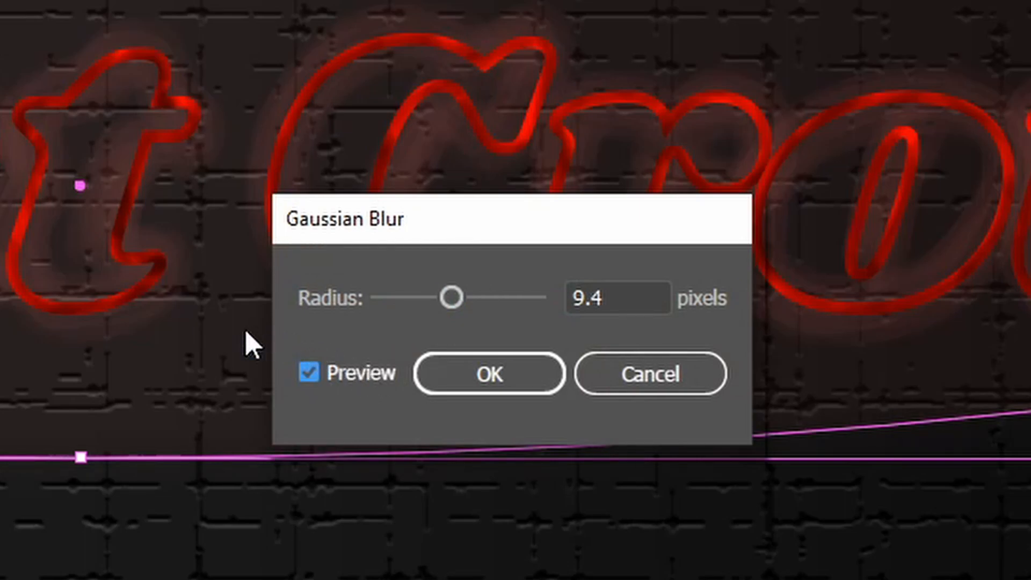
mouse_move(463, 299)
left_mouse_down()
mouse_move(503, 299)
mouse_move(462, 291)
left_mouse_up()
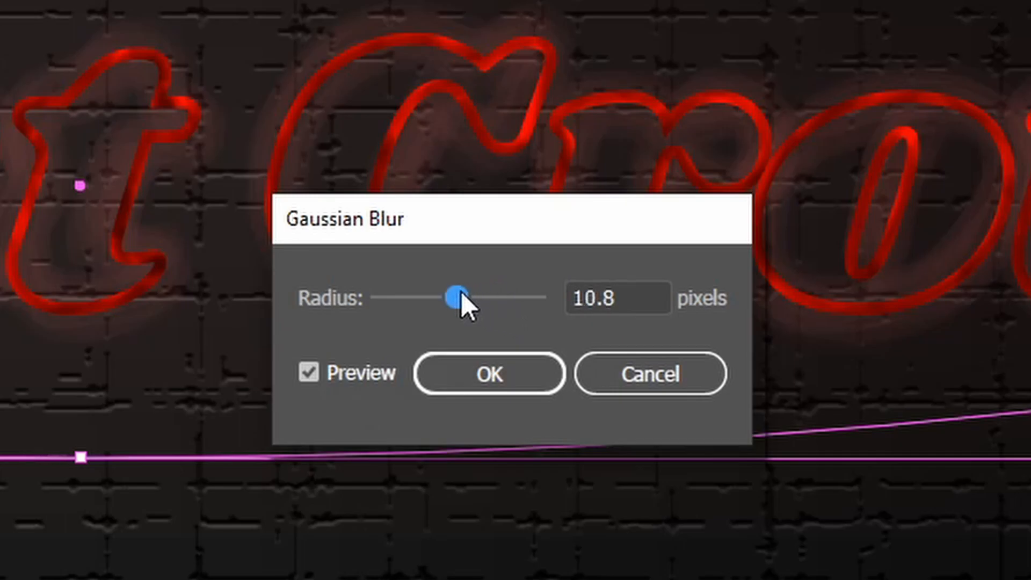
left_click(513, 371)
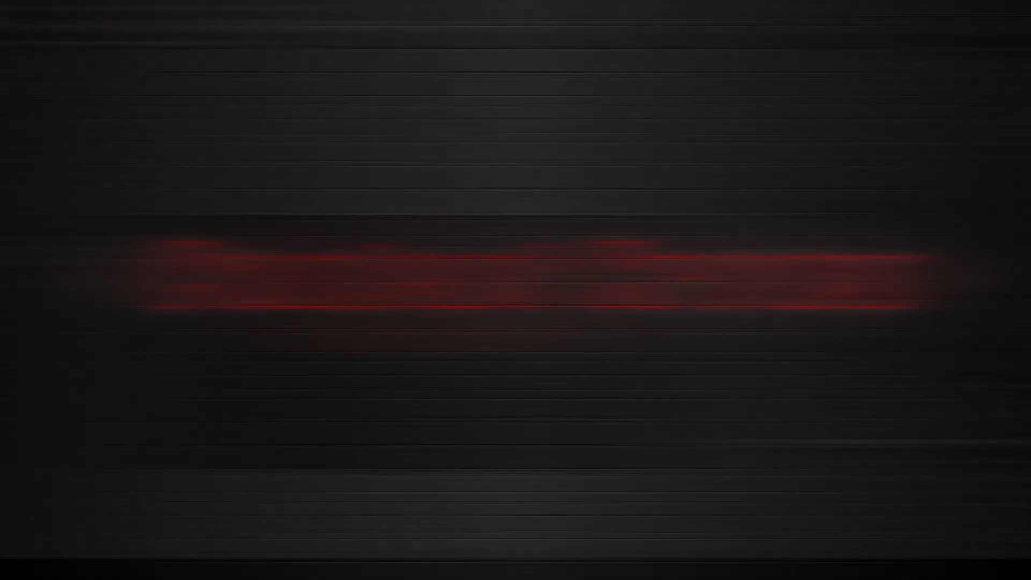